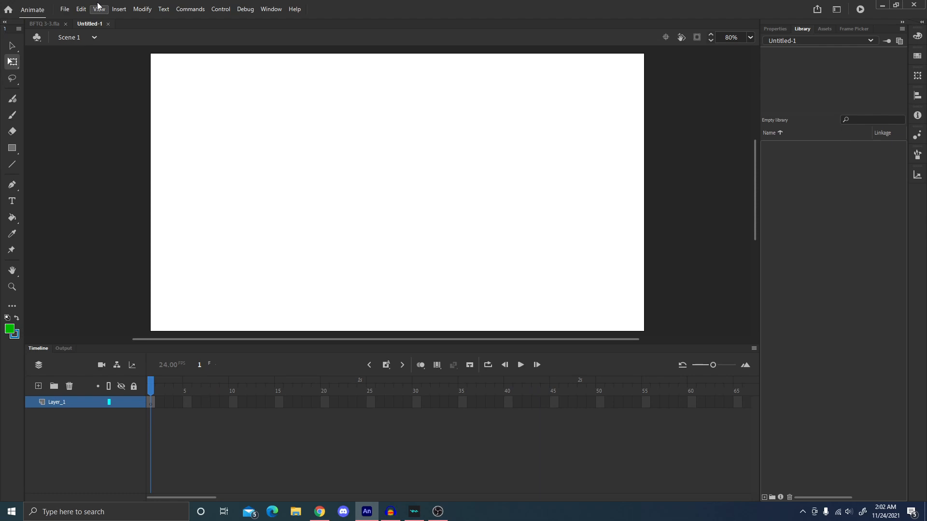
# Set up the Classic Brush with a black fill and a size of 25
pyautogui.press('b')
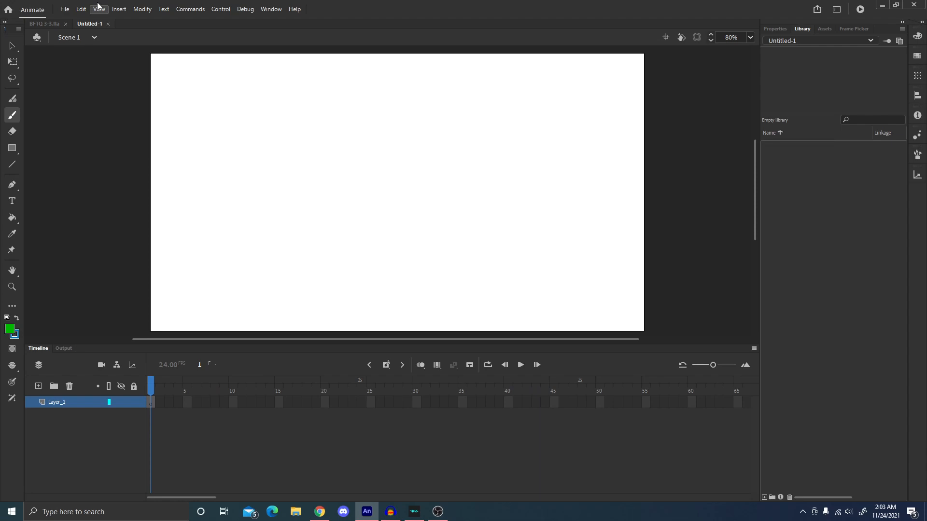
pyautogui.scroll(-2, 333, 235)
pyautogui.hscroll(-2, 333, 235)
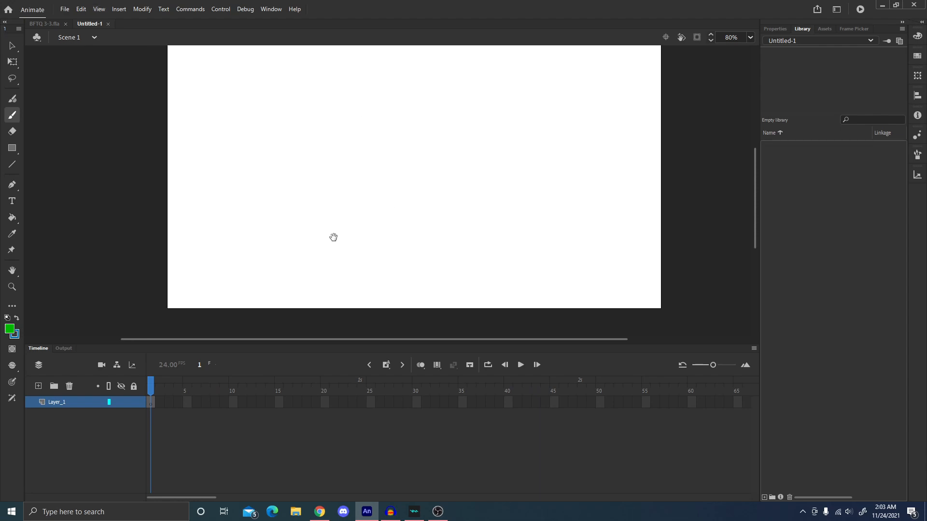
pyautogui.click(774, 30)
pyautogui.click(776, 139)
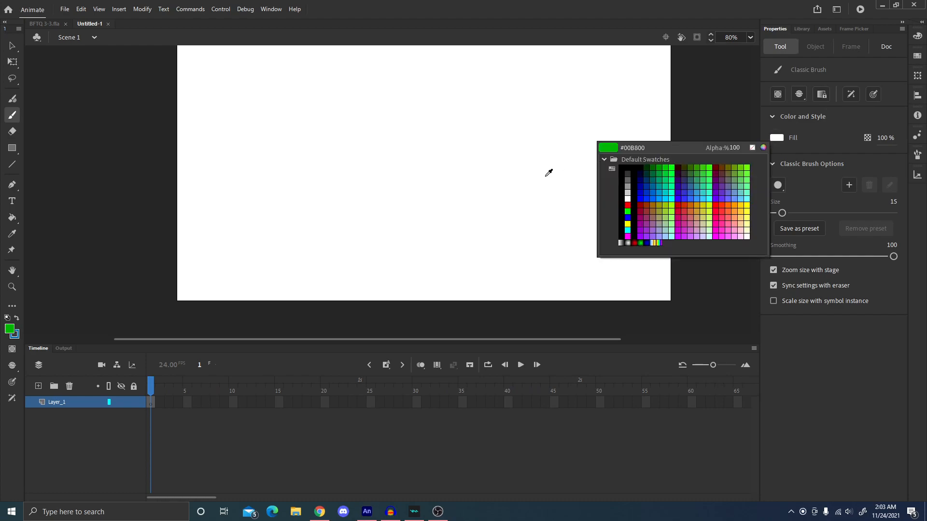
pyautogui.click(643, 165)
pyautogui.moveTo(784, 214); pyautogui.dragTo(787, 213)
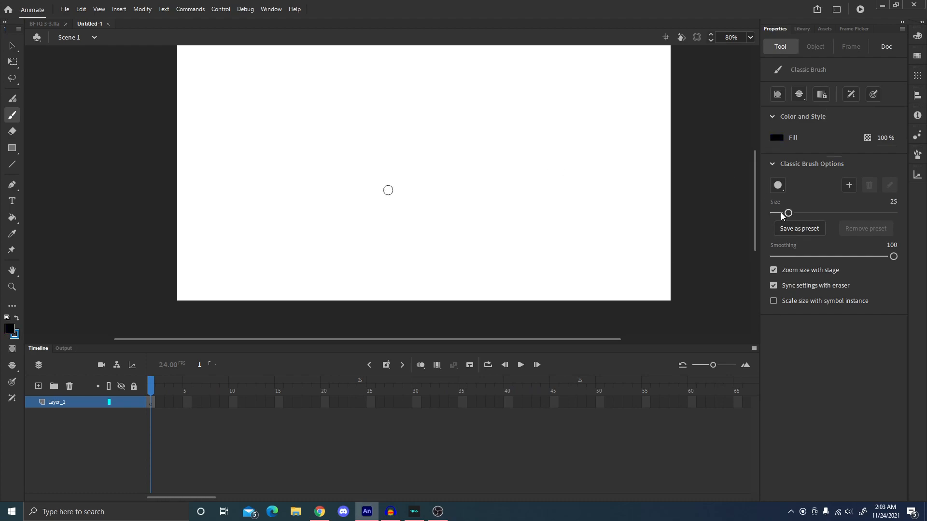
pyautogui.moveTo(413, 144); pyautogui.dragTo(394, 188)
pyautogui.hotkey('ctrl', '=')
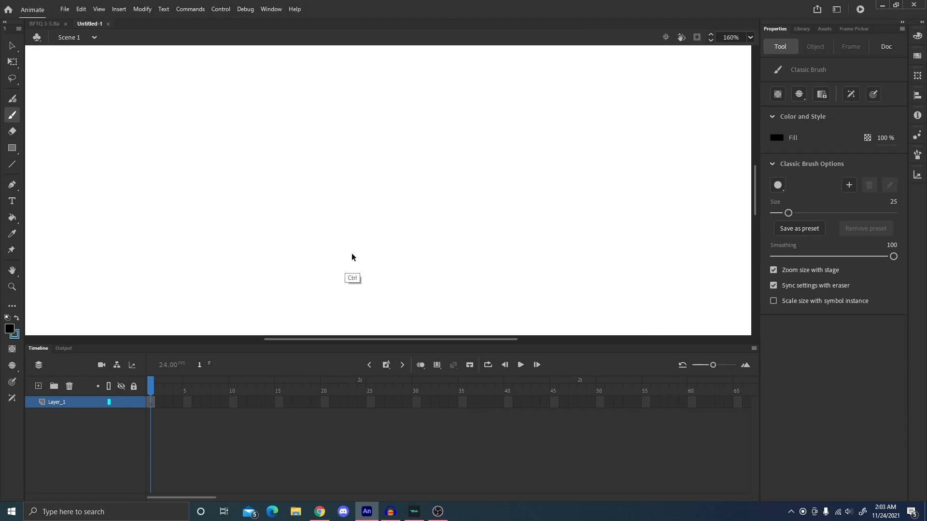
pyautogui.moveTo(329, 149)
pyautogui.mouseDown()
pyautogui.moveTo(325, 257)
pyautogui.moveTo(371, 257)
pyautogui.mouseUp()
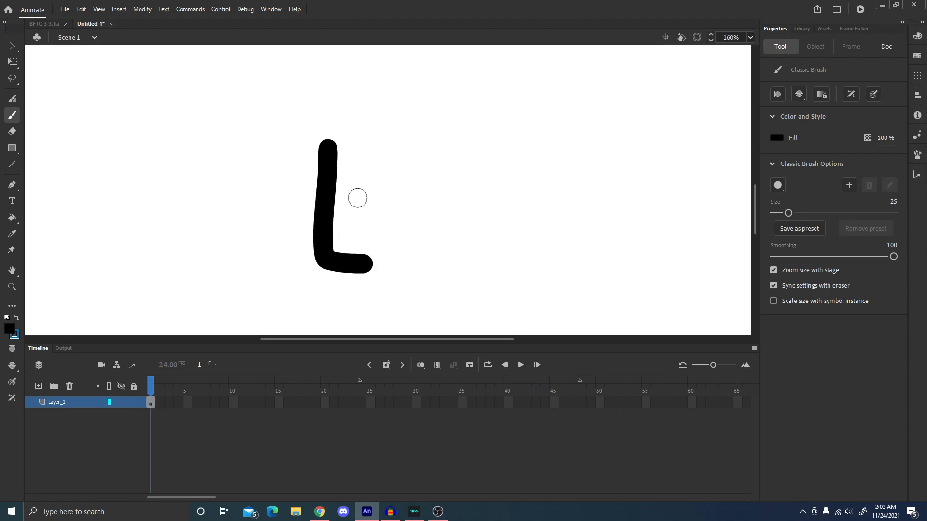
pyautogui.hotkey('ctrl', 'z')
pyautogui.moveTo(311, 179); pyautogui.dragTo(356, 248)
pyautogui.hotkey('ctrl', 'z')
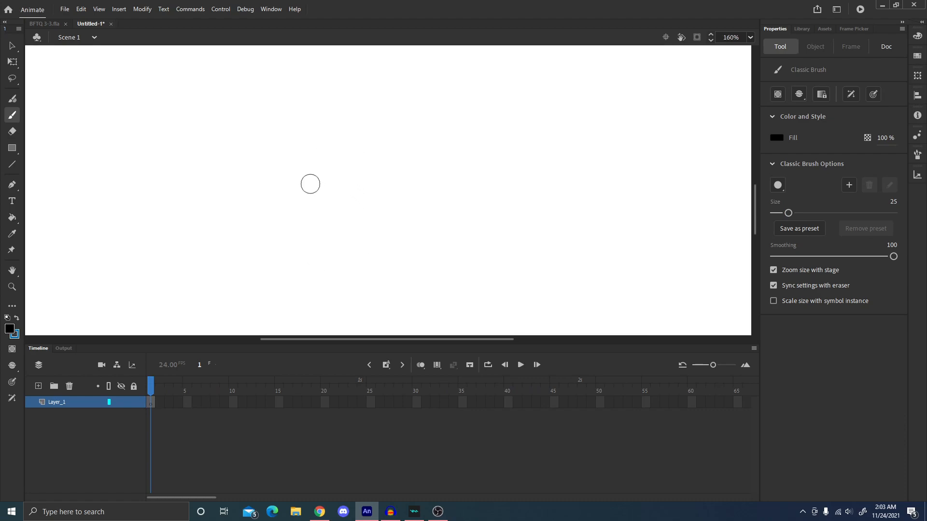
pyautogui.moveTo(310, 181); pyautogui.dragTo(366, 247)
pyautogui.hotkey('ctrl', 'z')
pyautogui.moveTo(375, 194); pyautogui.dragTo(425, 260)
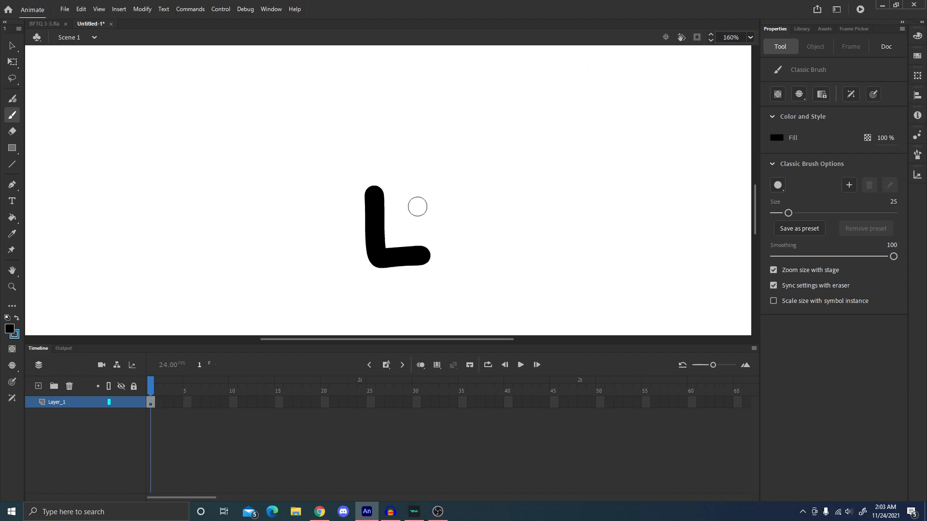
pyautogui.hotkey('ctrl', 'z')
pyautogui.moveTo(334, 195); pyautogui.dragTo(398, 264)
pyautogui.hotkey('ctrl', 'z')
pyautogui.moveTo(333, 193); pyautogui.dragTo(389, 255)
pyautogui.hotkey('ctrl', 'z')
pyautogui.moveTo(329, 195); pyautogui.dragTo(383, 239)
pyautogui.hotkey('ctrl', 'z')
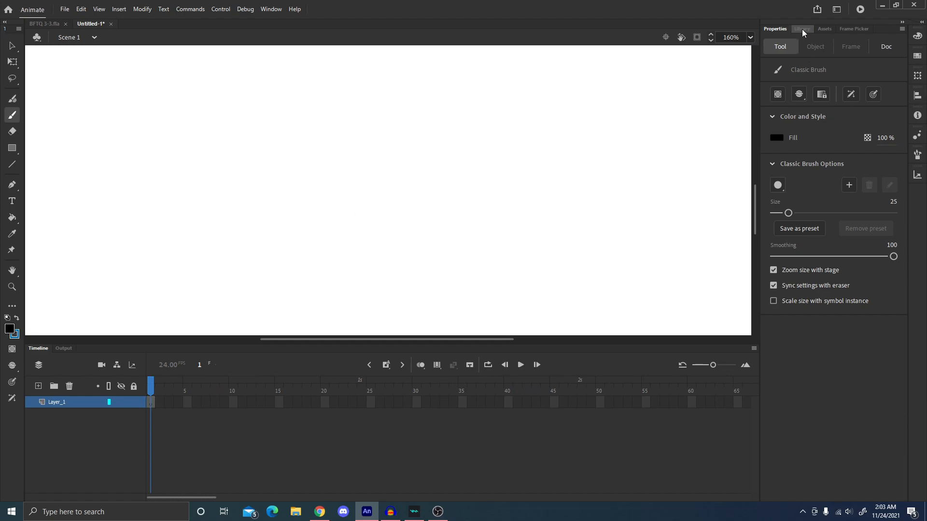
# Create a new symbol named Legs and paint an L-shaped leg on its first frame
pyautogui.click(119, 9)
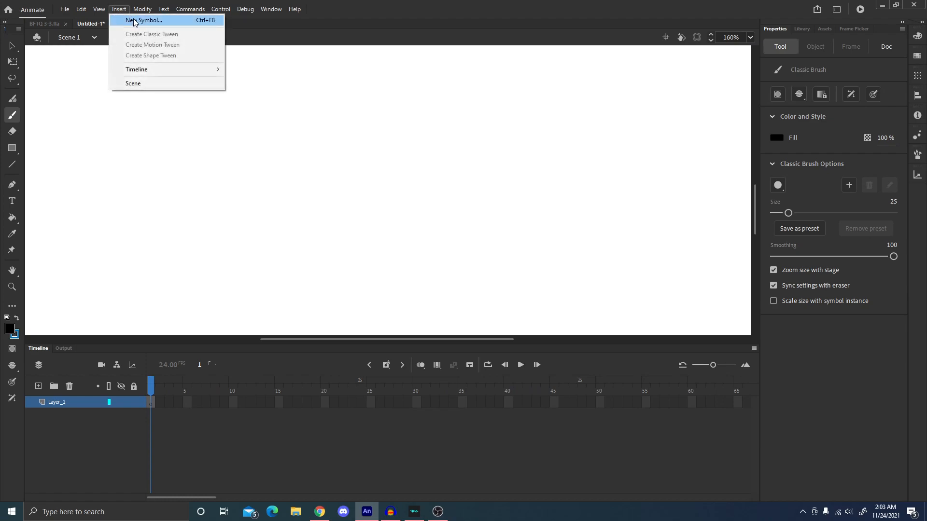
pyautogui.click(134, 20)
pyautogui.write('L')
pyautogui.press('Return')
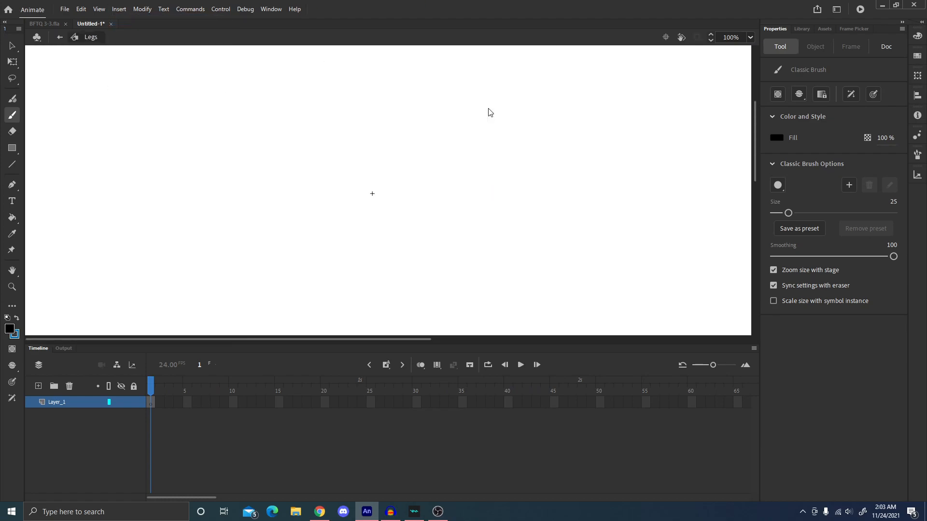
pyautogui.moveTo(367, 174); pyautogui.dragTo(400, 217)
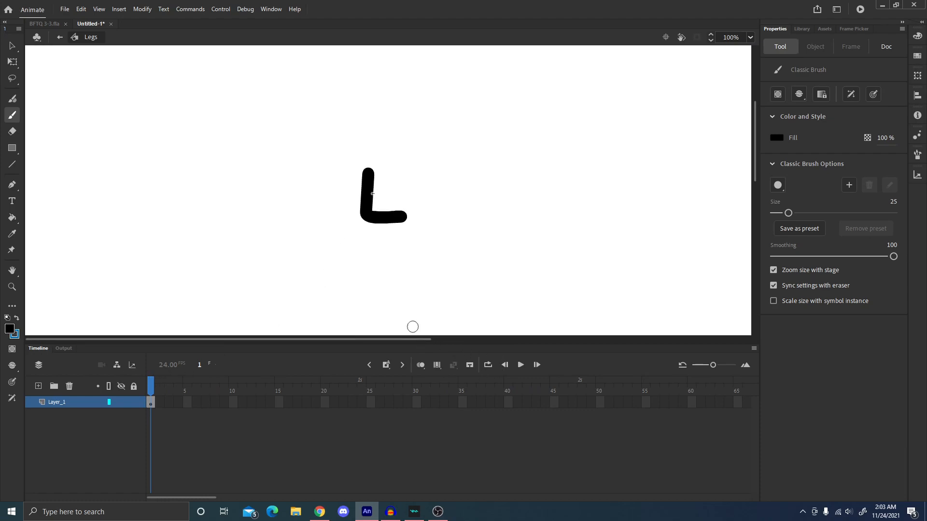
# Insert a keyframe at frame 2 of the Legs symbol, clear its artwork and turn on onion skinning
pyautogui.click(160, 404)
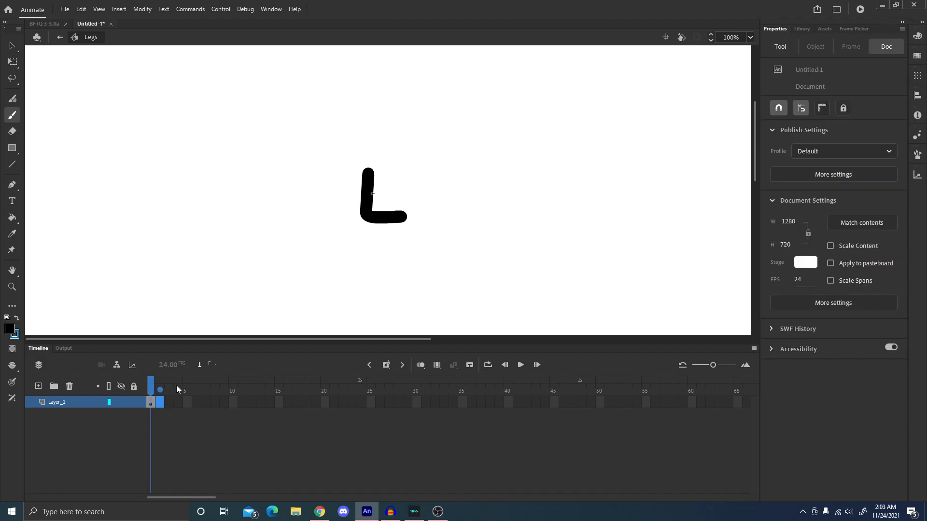
pyautogui.press('F6')
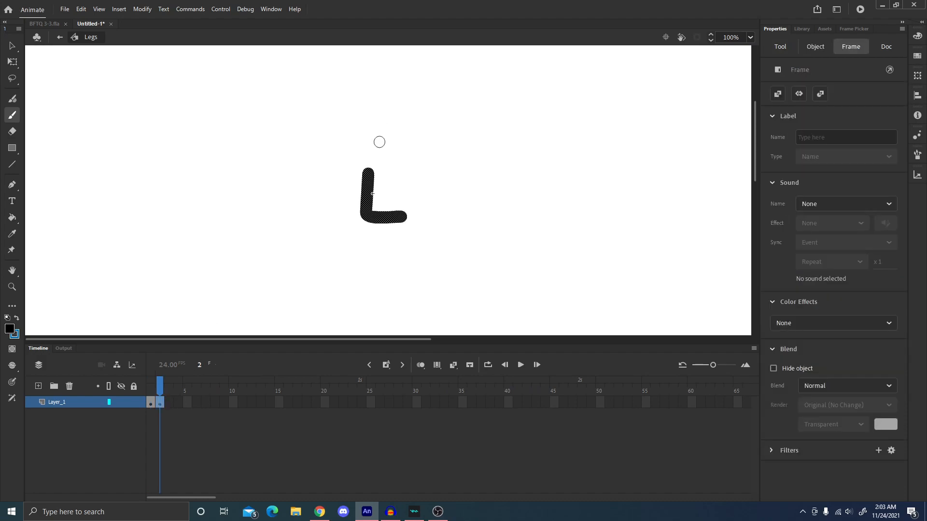
pyautogui.press('Delete')
pyautogui.click(420, 365)
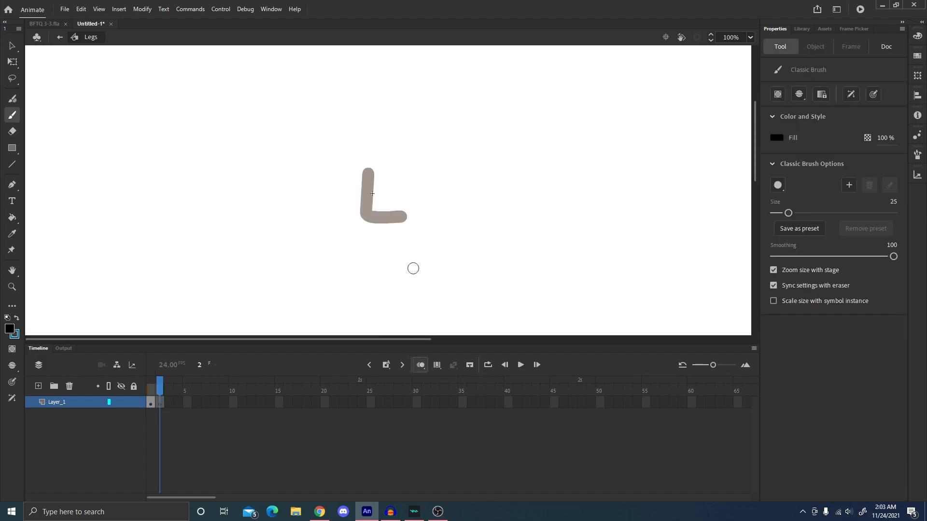
# Paint a leg bent backward at the knee on frame 2, starting from the top of the onion-skinned leg
pyautogui.moveTo(369, 172); pyautogui.dragTo(343, 216)
pyautogui.hotkey('ctrl', 'z')
pyautogui.moveTo(367, 173)
pyautogui.mouseDown()
pyautogui.moveTo(367, 197)
pyautogui.moveTo(341, 194)
pyautogui.moveTo(340, 214)
pyautogui.mouseUp()
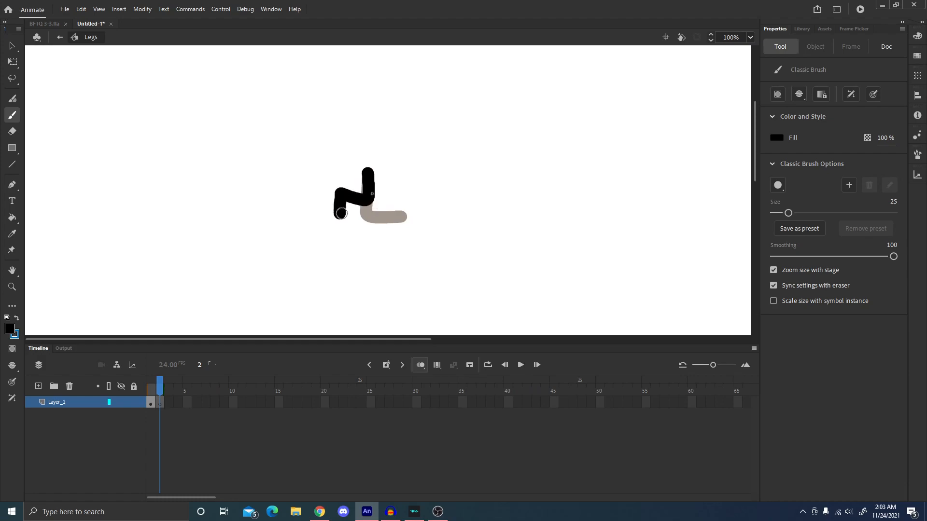
# Shorten the bent leg on frame 2 with Free Transform and rotate it slightly clockwise about its upper end
pyautogui.press('q')
pyautogui.click(374, 194)
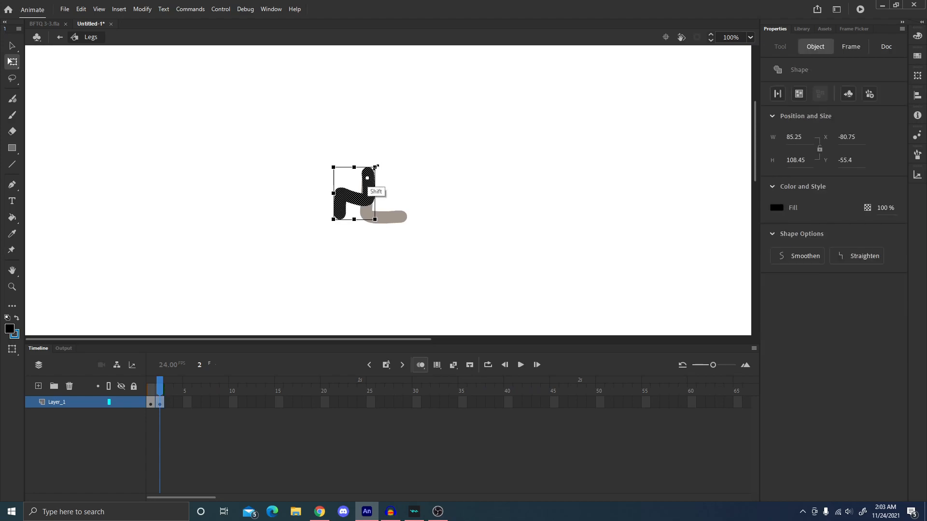
pyautogui.moveTo(355, 218); pyautogui.dragTo(357, 209)
pyautogui.click(399, 174)
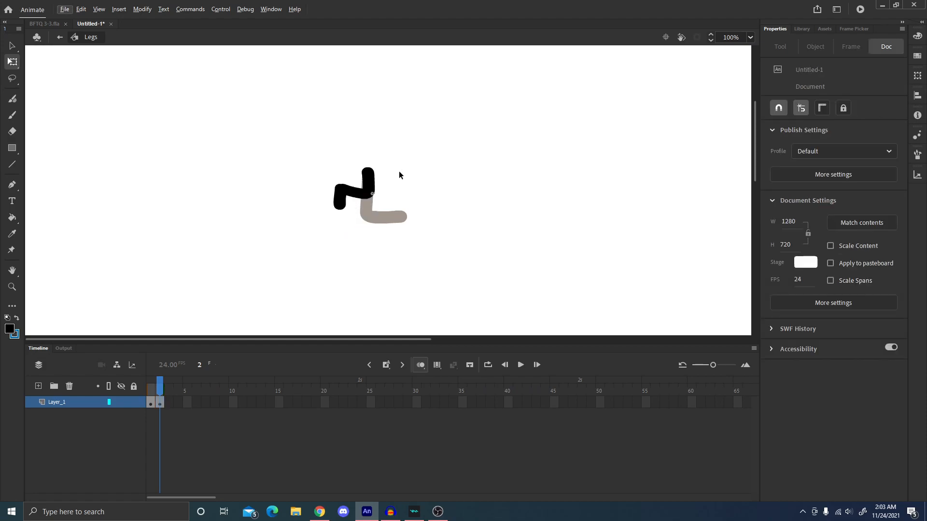
pyautogui.click(373, 190)
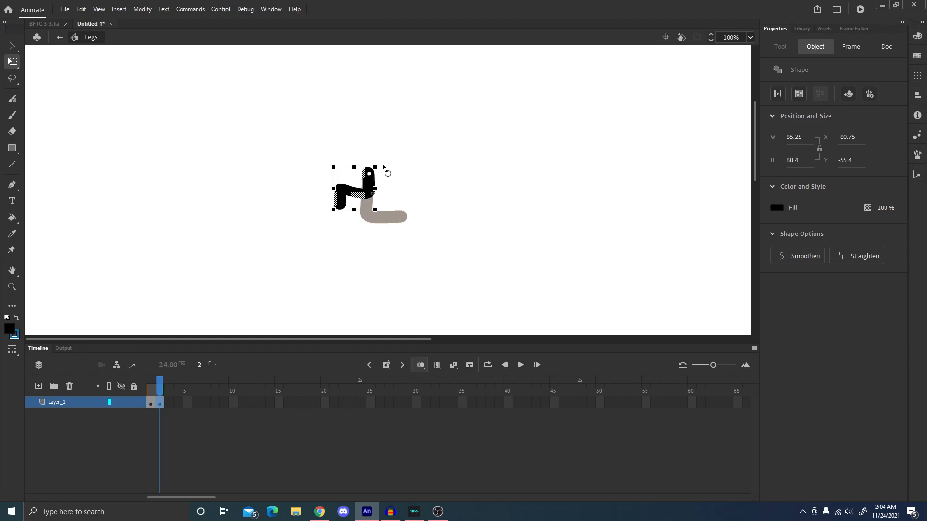
pyautogui.moveTo(379, 169)
pyautogui.mouseDown()
pyautogui.moveTo(372, 166)
pyautogui.moveTo(379, 169)
pyautogui.mouseUp()
pyautogui.click(291, 289)
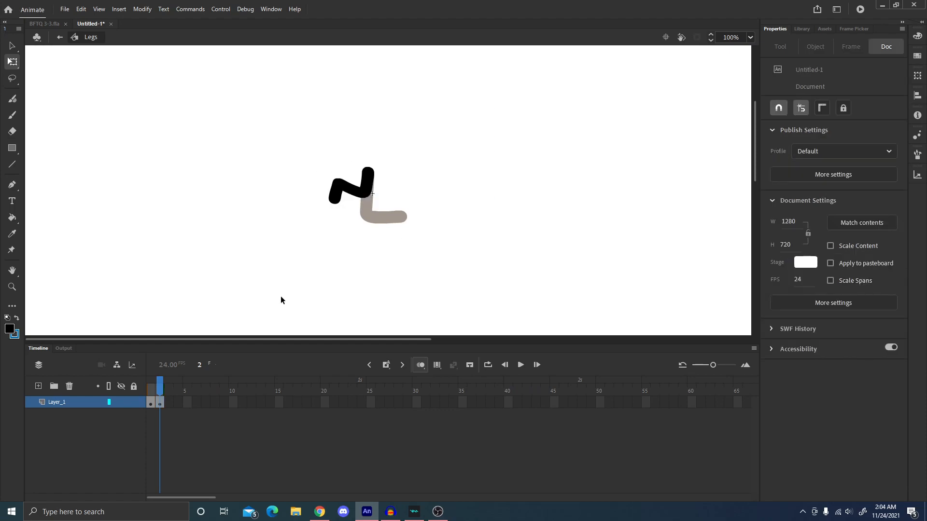
# Insert a keyframe at frame 3 of the Legs symbol and clear its artwork
pyautogui.moveTo(151, 388); pyautogui.dragTo(158, 390)
pyautogui.click(171, 401)
pyautogui.press('F6')
pyautogui.press('Delete')
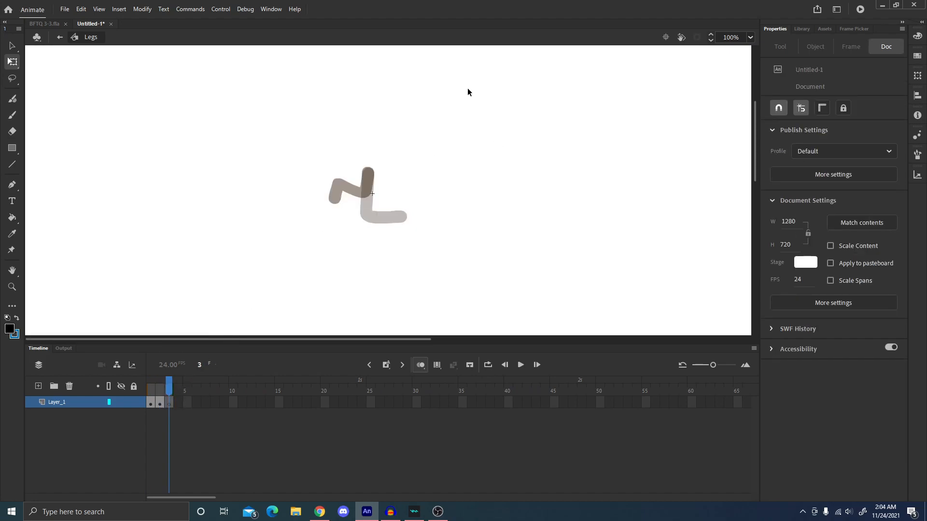
# Paint a forward-raised leg with a thick foot on frame 3, starting from the onion-skinned hip point
pyautogui.press('b')
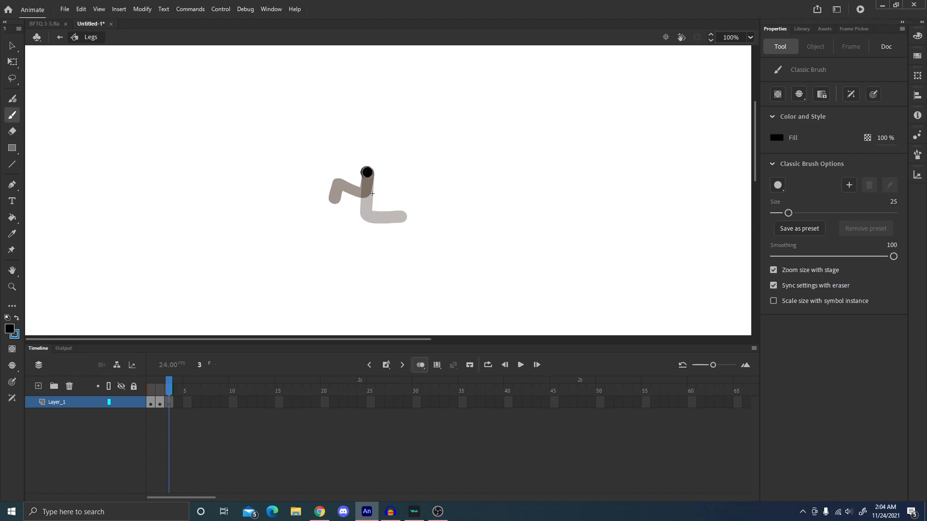
pyautogui.hotkey('ctrl', 'z')
pyautogui.moveTo(368, 173)
pyautogui.mouseDown()
pyautogui.moveTo(399, 225)
pyautogui.moveTo(404, 188)
pyautogui.moveTo(391, 205)
pyautogui.moveTo(413, 186)
pyautogui.moveTo(381, 197)
pyautogui.moveTo(399, 216)
pyautogui.moveTo(402, 190)
pyautogui.moveTo(402, 201)
pyautogui.moveTo(382, 198)
pyautogui.moveTo(399, 207)
pyautogui.moveTo(368, 174)
pyautogui.moveTo(404, 194)
pyautogui.moveTo(367, 172)
pyautogui.moveTo(412, 203)
pyautogui.moveTo(367, 172)
pyautogui.moveTo(402, 200)
pyautogui.moveTo(411, 181)
pyautogui.moveTo(368, 173)
pyautogui.moveTo(404, 204)
pyautogui.moveTo(406, 182)
pyautogui.moveTo(367, 172)
pyautogui.moveTo(410, 218)
pyautogui.moveTo(416, 176)
pyautogui.moveTo(369, 173)
pyautogui.moveTo(412, 206)
pyautogui.moveTo(422, 187)
pyautogui.mouseUp()
pyautogui.hotkey('ctrl', 'z')
pyautogui.hotkey('ctrl', 'z')
pyautogui.hotkey('ctrl', 'z')
pyautogui.hotkey('ctrl', 'z')
pyautogui.hotkey('ctrl', 'z')
pyautogui.hotkey('ctrl', 'z')
pyautogui.hotkey('ctrl', 'z')
pyautogui.hotkey('ctrl', 'z')
# Nudge the raised leg on frame 3 downward and rotate it slightly clockwise to line up with the hip point
pyautogui.press('q')
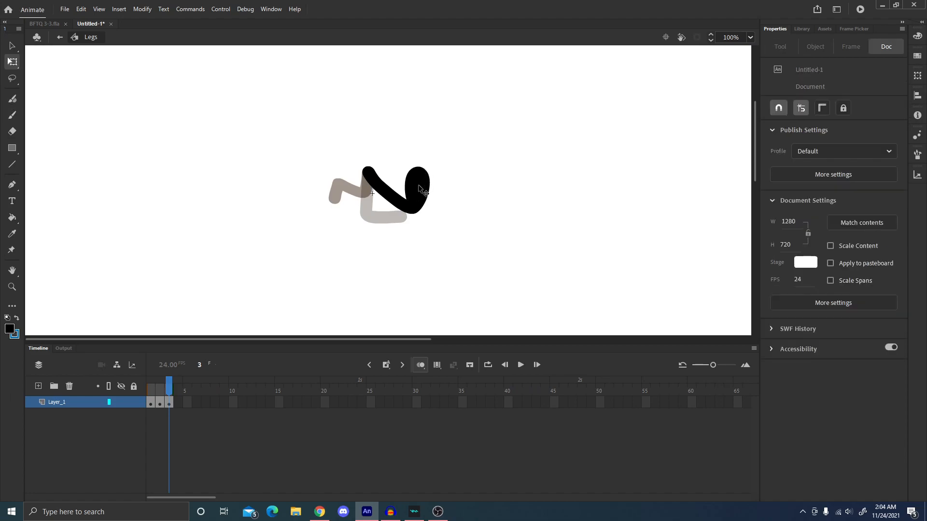
pyautogui.click(424, 183)
pyautogui.press('Down')
pyautogui.press('Down')
pyautogui.press('Down')
pyautogui.press('Down')
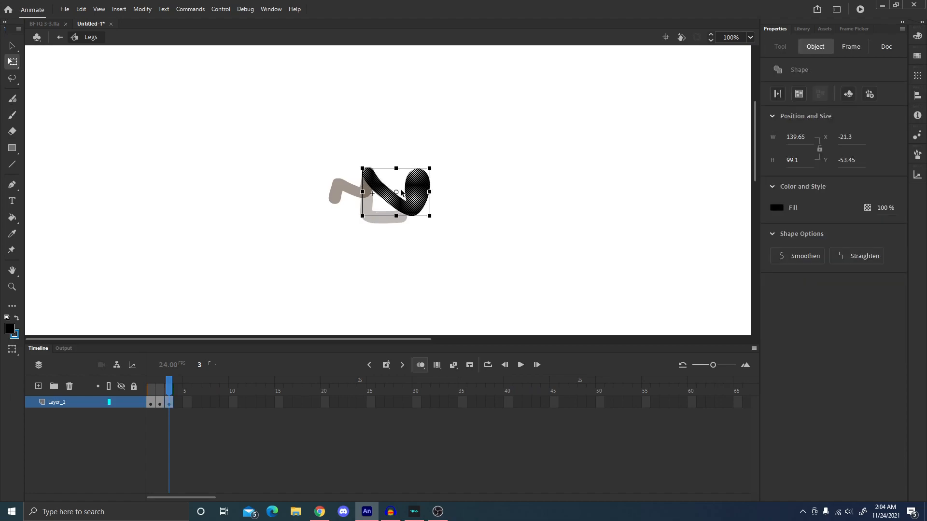
pyautogui.moveTo(436, 170); pyautogui.dragTo(427, 192)
pyautogui.press('Down')
pyautogui.press('Down')
pyautogui.press('Down')
pyautogui.press('Down')
pyautogui.press('Down')
pyautogui.press('Down')
pyautogui.press('Down')
pyautogui.press('Down')
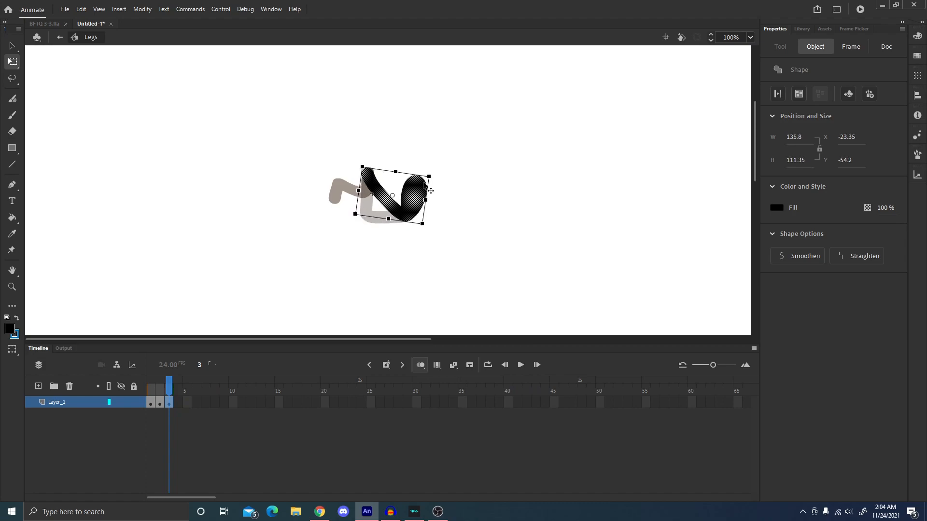
pyautogui.moveTo(505, 124); pyautogui.dragTo(489, 241)
pyautogui.moveTo(169, 389)
pyautogui.mouseDown()
pyautogui.moveTo(150, 390)
pyautogui.moveTo(170, 389)
pyautogui.moveTo(159, 390)
pyautogui.mouseUp()
# Place the Legs symbol near the middle of the Scene 1 stage and move its transformation point to the top of the leg
pyautogui.click(60, 37)
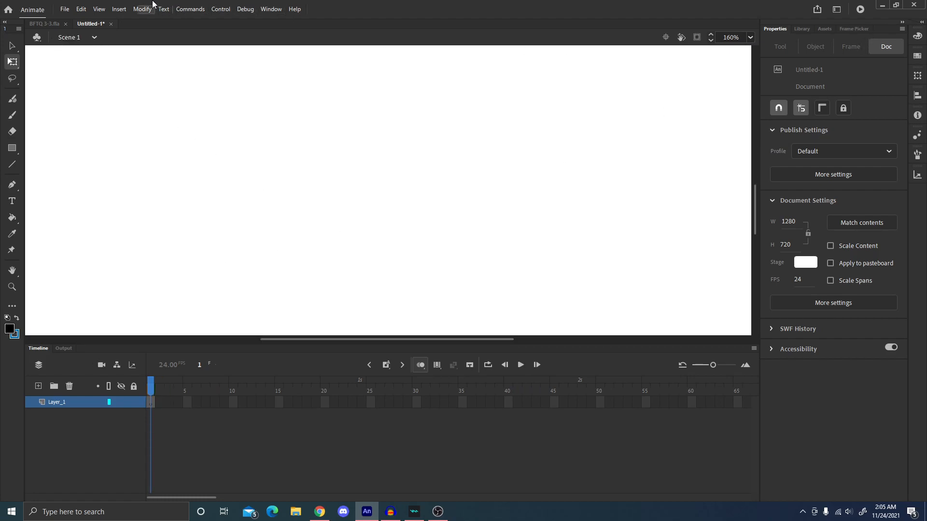
pyautogui.click(150, 402)
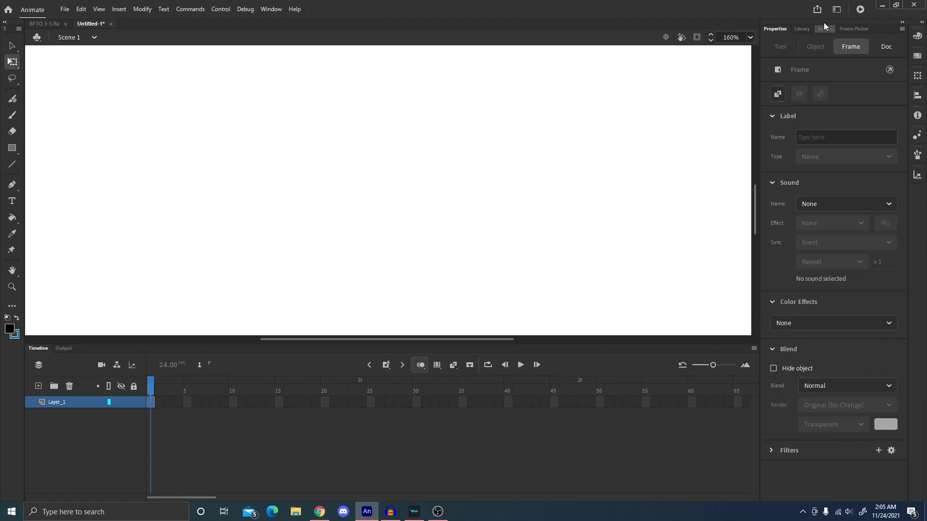
pyautogui.click(806, 28)
pyautogui.moveTo(813, 151); pyautogui.dragTo(326, 214)
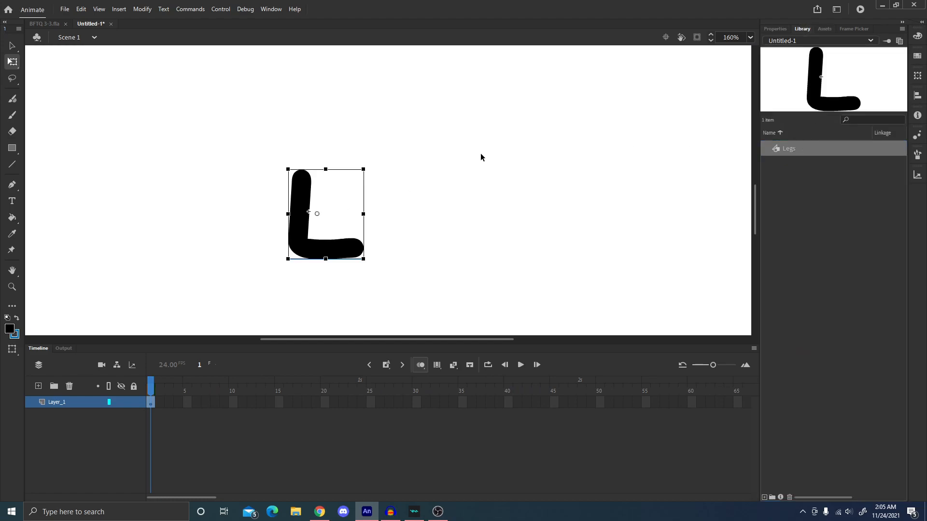
pyautogui.moveTo(338, 247); pyautogui.dragTo(399, 239)
pyautogui.moveTo(379, 205); pyautogui.dragTo(366, 173)
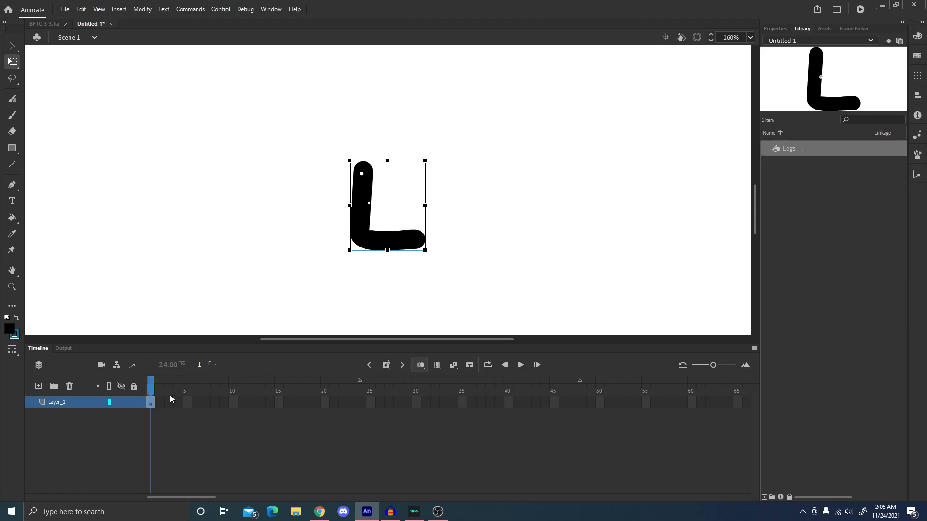
# Extend the Scene 1 layer to frame 30 and return to frame 1
pyautogui.click(162, 408)
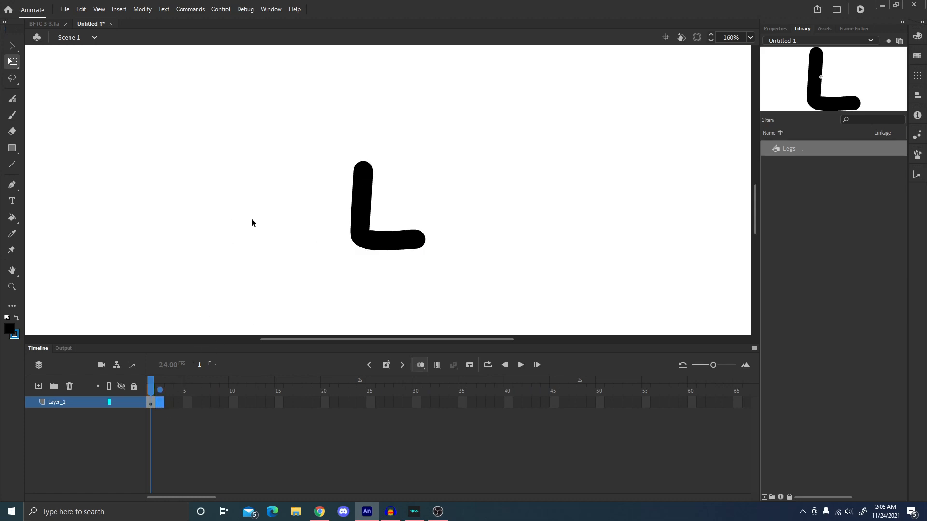
pyautogui.click(416, 402)
pyautogui.press('F5')
pyautogui.moveTo(404, 381); pyautogui.dragTo(151, 392)
# Set the Legs instance to Single Frame in the Frame Picker
pyautogui.click(368, 189)
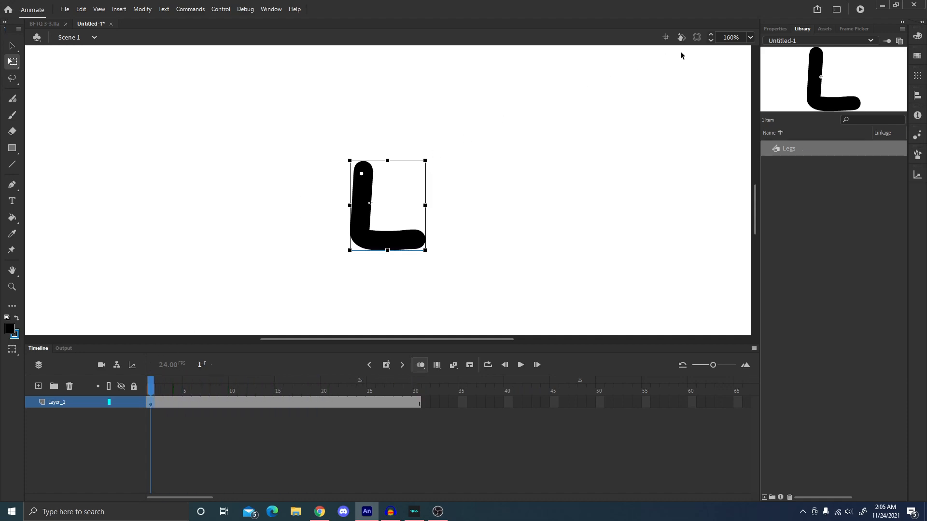
pyautogui.click(854, 29)
pyautogui.click(864, 43)
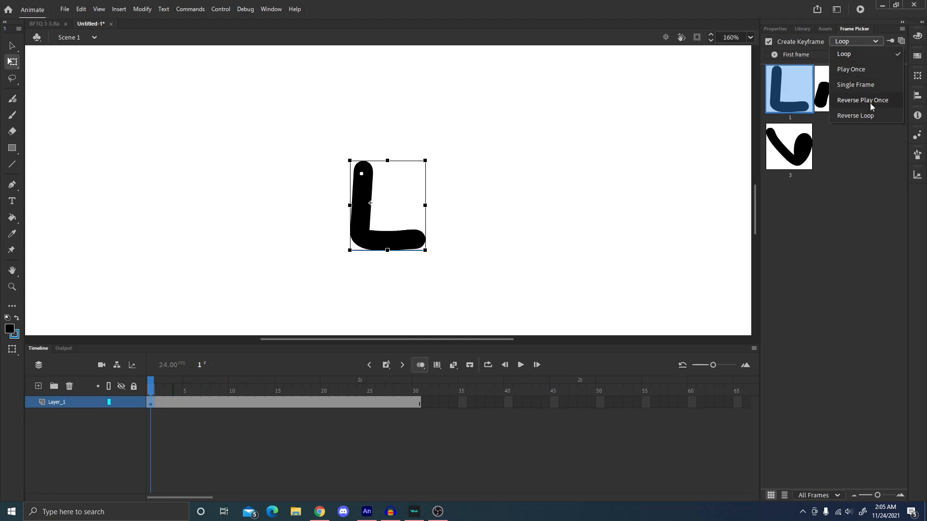
pyautogui.click(855, 86)
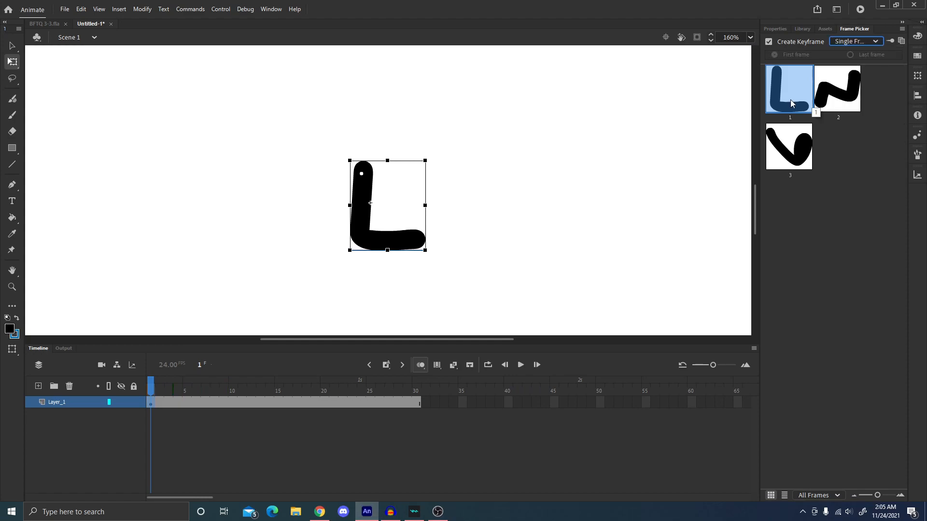
# Turn off Snap Align and Snap to Objects for the stage while on frame 2
pyautogui.click(555, 90)
pyautogui.press('.')
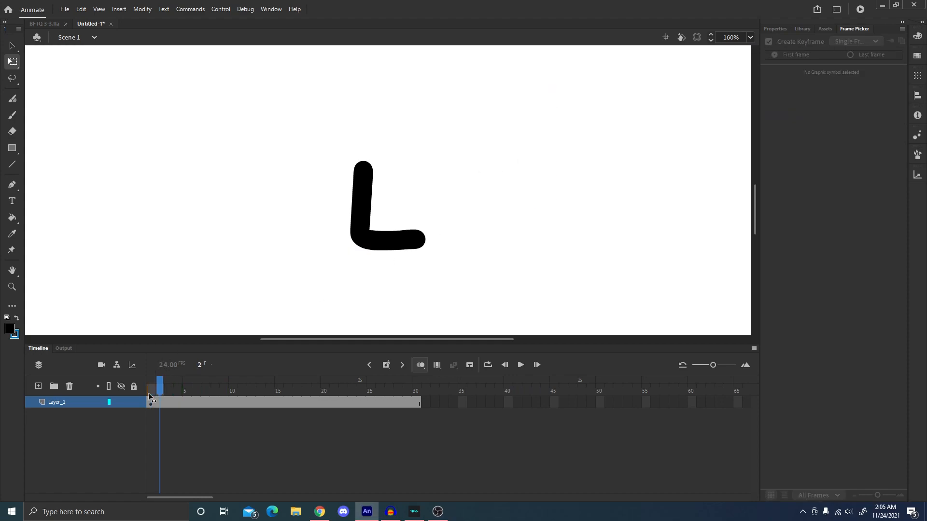
pyautogui.click(380, 221)
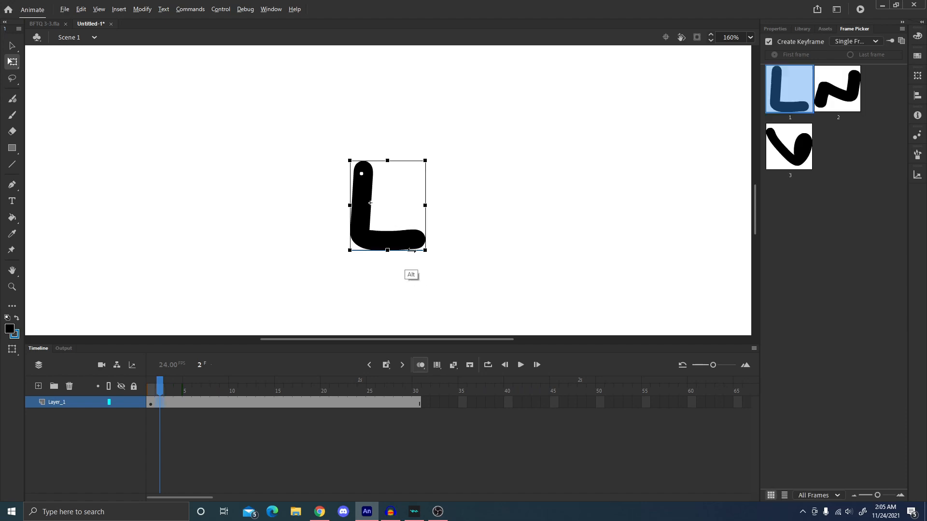
pyautogui.rightClick(561, 164)
pyautogui.moveTo(618, 284)
pyautogui.click(482, 282)
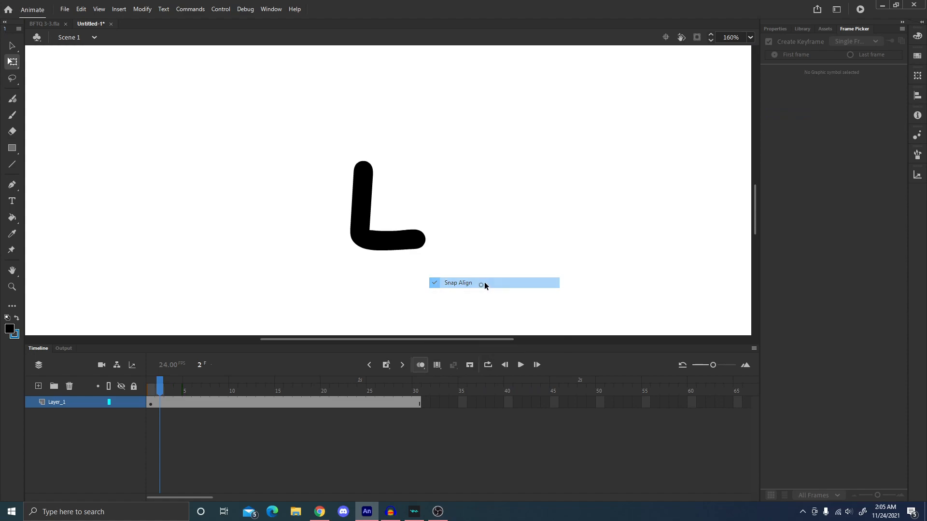
pyautogui.rightClick(536, 234)
pyautogui.moveTo(550, 352)
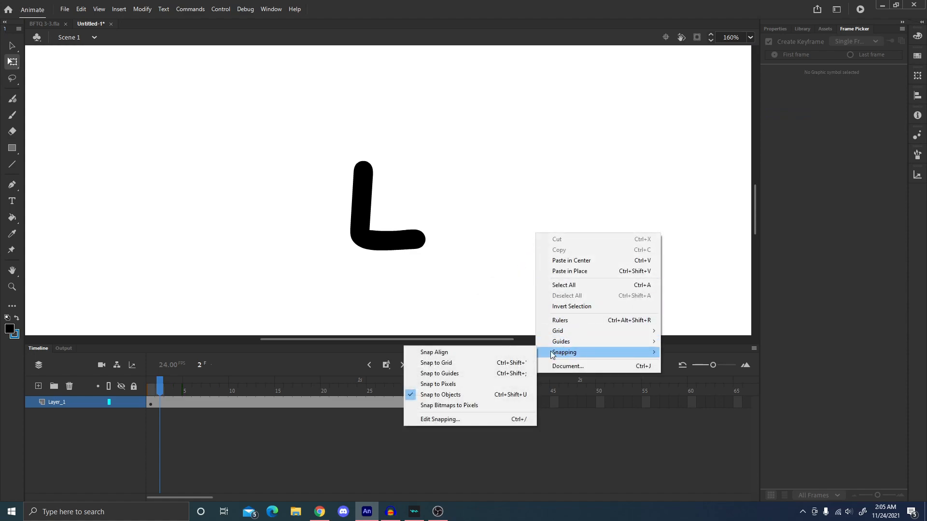
pyautogui.click(483, 396)
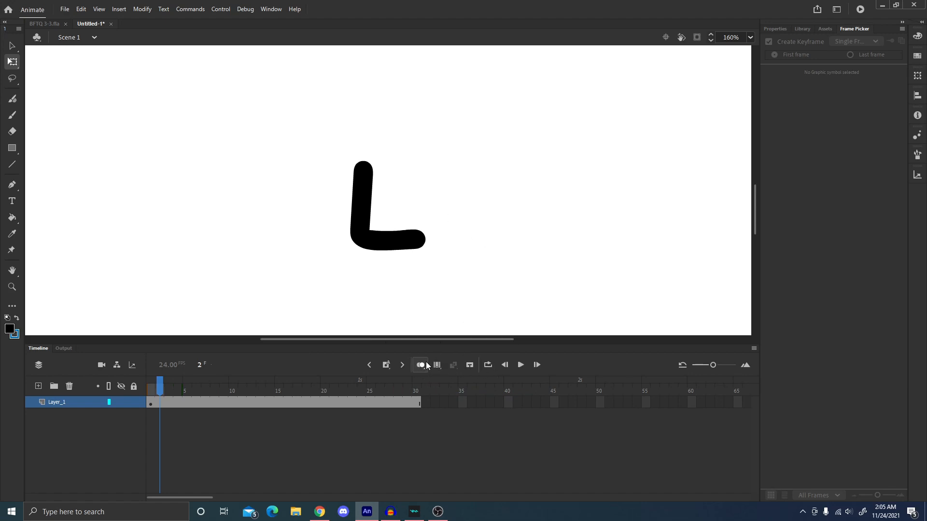
# On frame 2, skew the lower end of the leg very slightly to the left, creating a keyframe there
pyautogui.moveTo(166, 389); pyautogui.dragTo(187, 390)
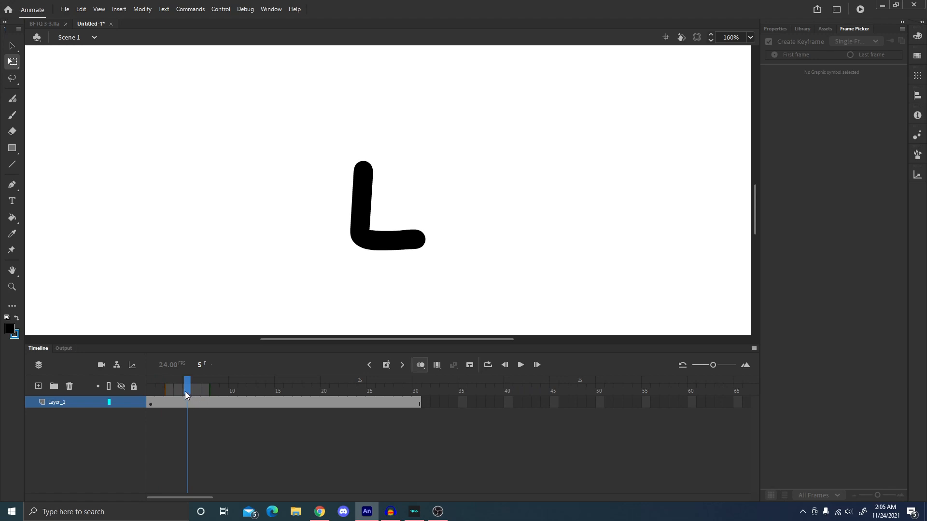
pyautogui.moveTo(163, 393); pyautogui.dragTo(200, 390)
pyautogui.press(',')
pyautogui.press(',')
pyautogui.press(',')
pyautogui.click(369, 228)
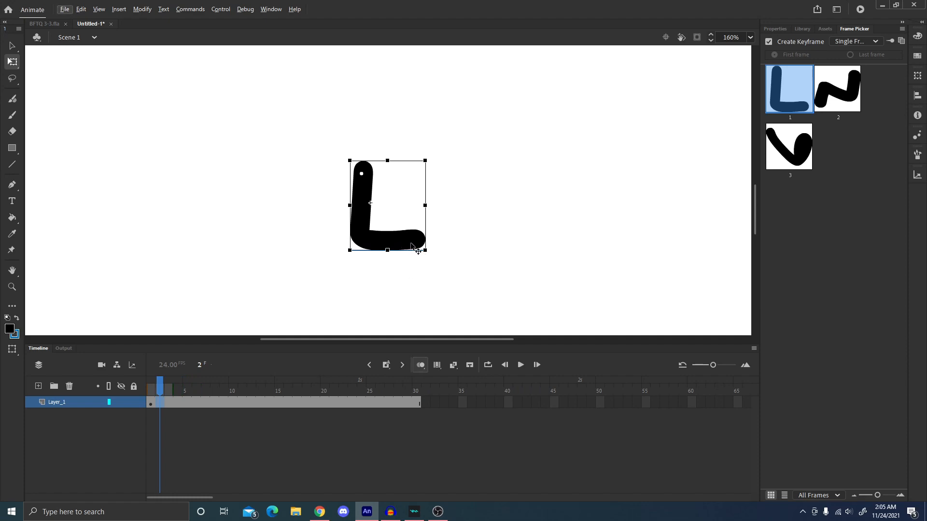
pyautogui.scroll(4, 412, 244)
pyautogui.moveTo(492, 256); pyautogui.dragTo(493, 258)
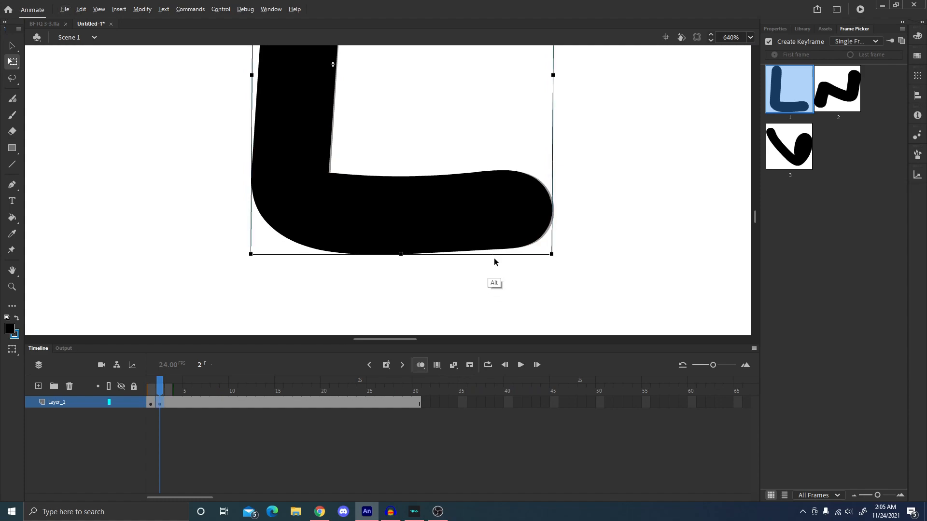
pyautogui.click(562, 223)
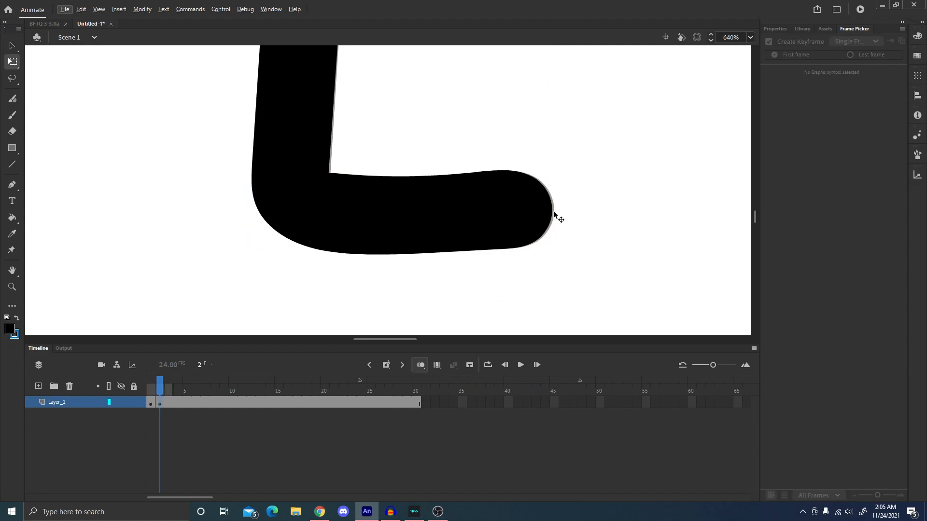
# On frame 3, skew the lower end of the leg slightly further left than on frame 2
pyautogui.press('.')
pyautogui.click(492, 236)
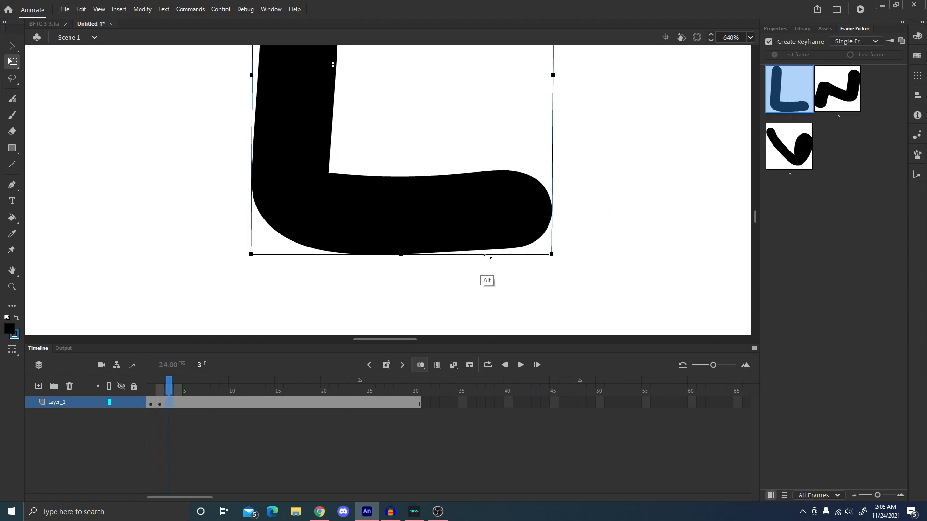
pyautogui.moveTo(488, 258); pyautogui.dragTo(485, 258)
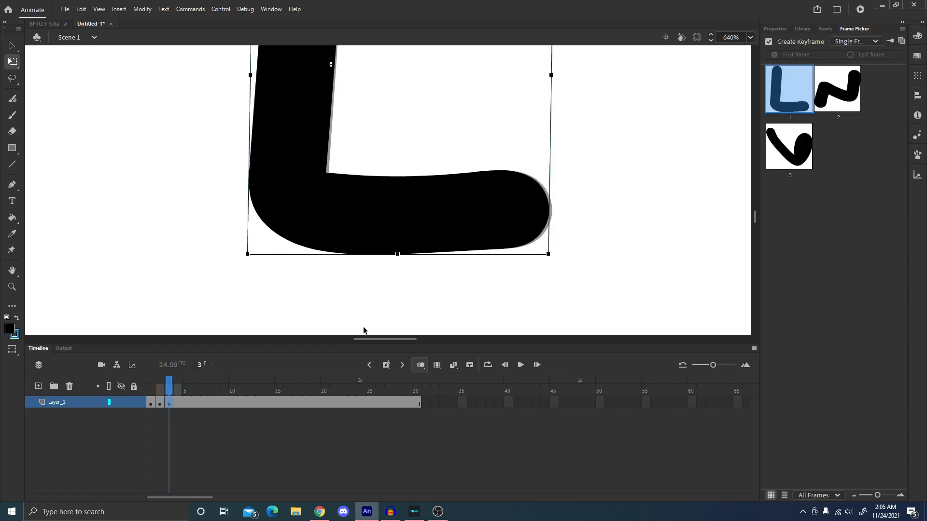
pyautogui.moveTo(170, 389)
pyautogui.mouseDown()
pyautogui.moveTo(152, 389)
pyautogui.moveTo(170, 390)
pyautogui.mouseUp()
pyautogui.click(411, 221)
pyautogui.moveTo(452, 257); pyautogui.dragTo(472, 259)
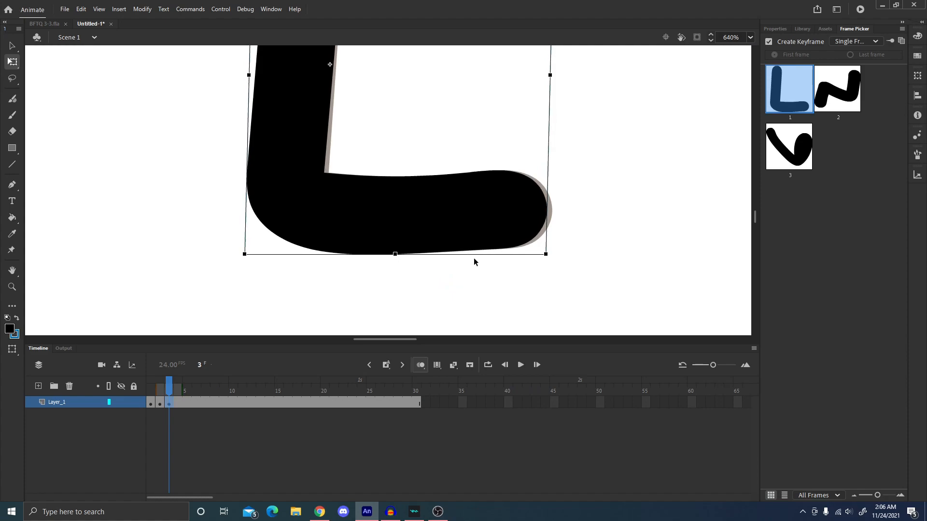
# Keyframe the leg on frames 4 and 5, skewing its lower end further left on frame 4 and much more strongly on frame 5
pyautogui.press('.')
pyautogui.moveTo(468, 255); pyautogui.dragTo(424, 263)
pyautogui.press('F6')
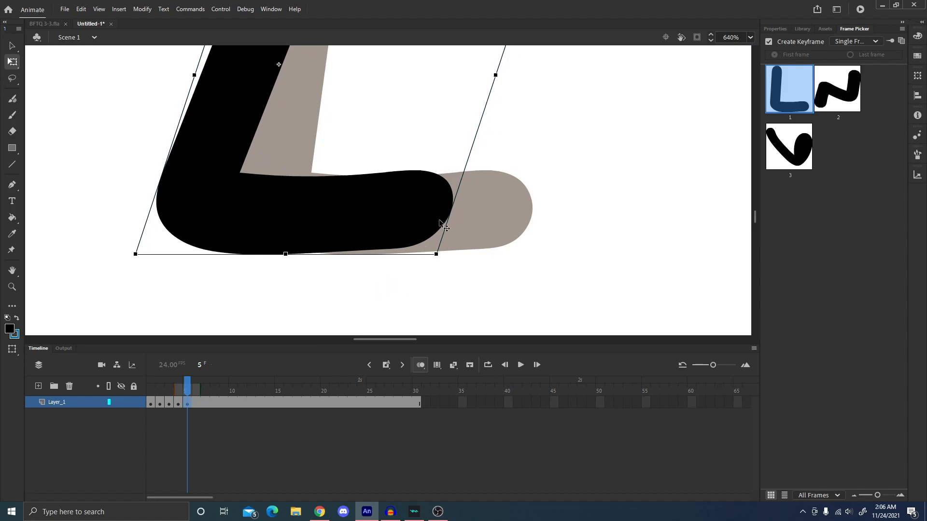
pyautogui.click(510, 246)
# Insert a blank keyframe at frame 6 and paste the unskewed leg from frame 1 in place
pyautogui.press('.')
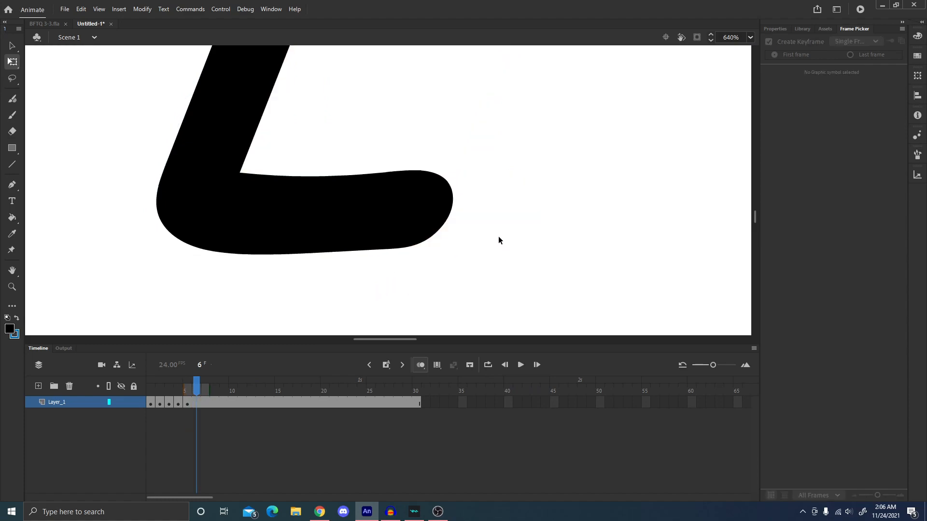
pyautogui.hotkey('ctrl', '-')
pyautogui.click(352, 221)
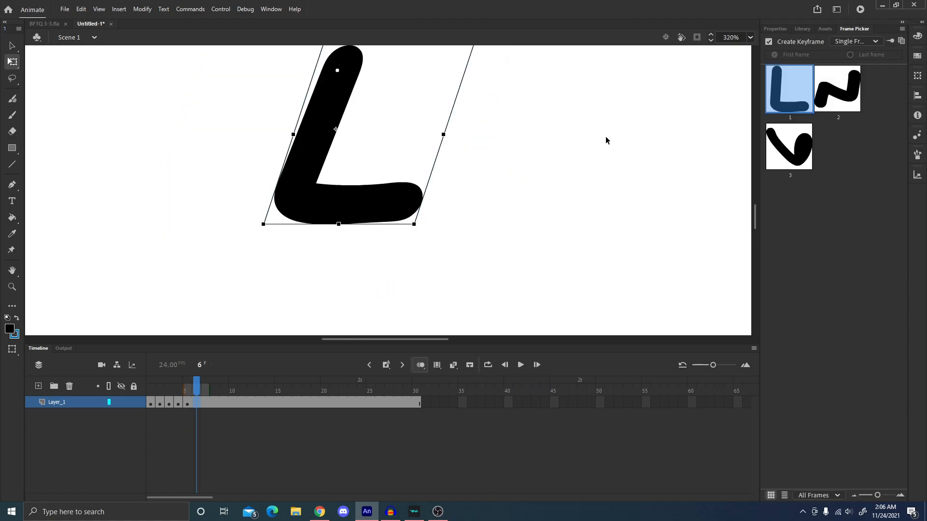
pyautogui.press('F7')
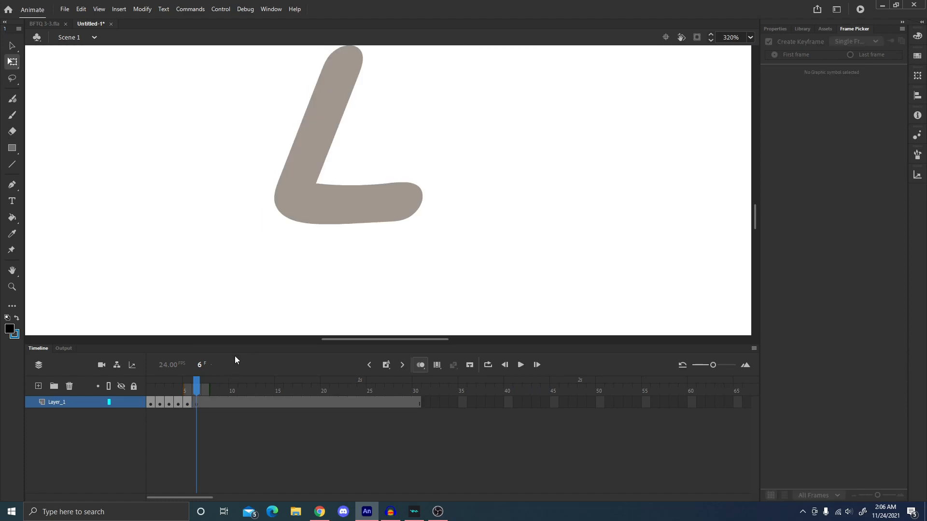
pyautogui.hotkey('ctrl', 'z')
pyautogui.press(',')
pyautogui.press('.')
pyautogui.click(195, 403)
pyautogui.press('F7')
pyautogui.click(151, 402)
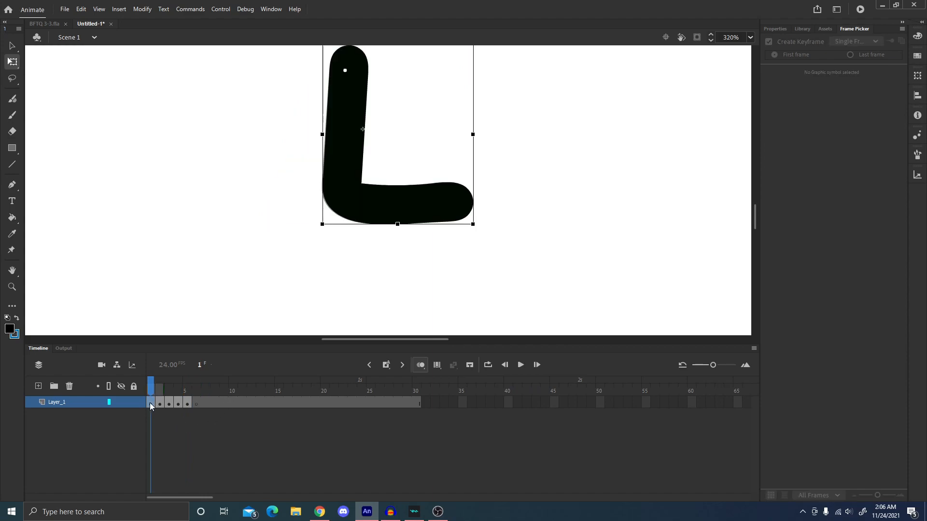
pyautogui.click(198, 391)
pyautogui.hotkey('ctrl', 'shift', 'v')
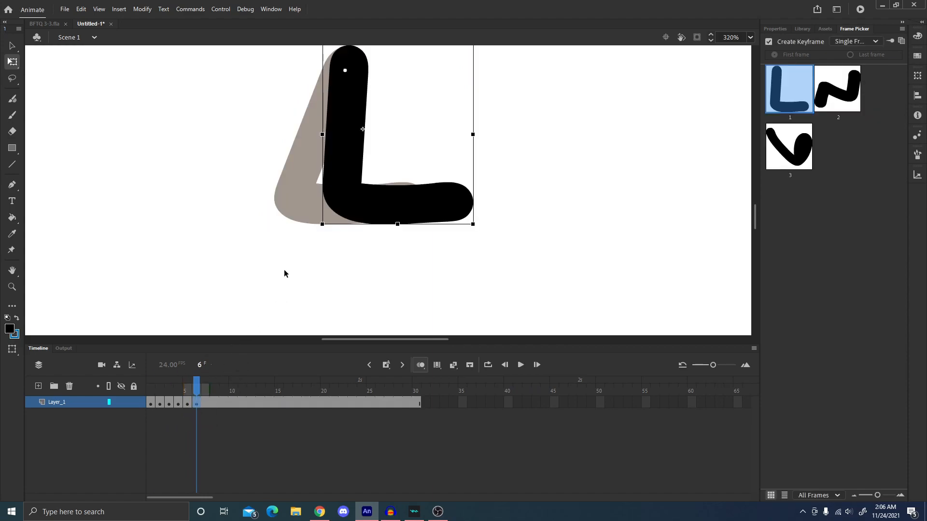
# Switch the frame 6 leg to pose 2 in the Frame Picker and rotate it clockwise about the top of the leg
pyautogui.moveTo(534, 114); pyautogui.dragTo(604, 197)
pyautogui.click(852, 86)
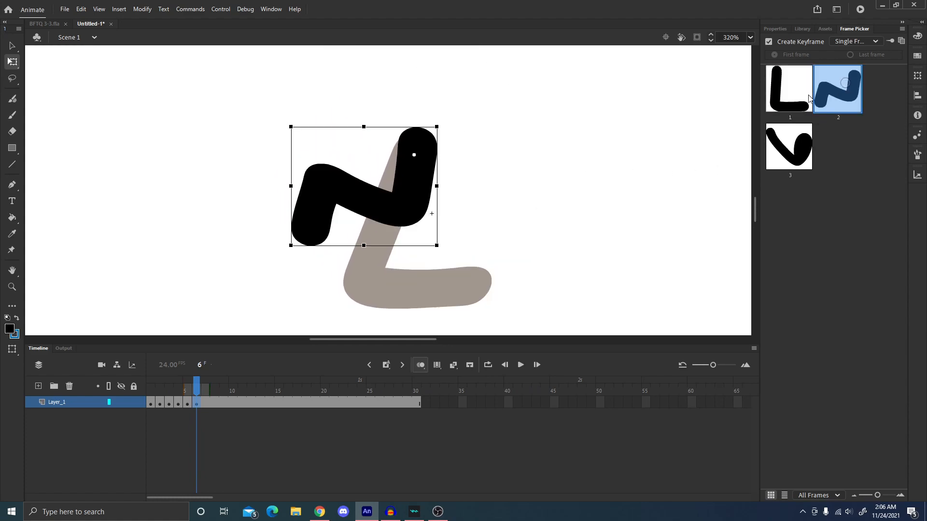
pyautogui.moveTo(412, 154); pyautogui.dragTo(413, 155)
pyautogui.moveTo(441, 127)
pyautogui.mouseDown()
pyautogui.moveTo(438, 134)
pyautogui.moveTo(441, 127)
pyautogui.moveTo(455, 135)
pyautogui.mouseUp()
# Play back and scrub the opening frames up to frame 7 to check the leg's motion
pyautogui.press('.')
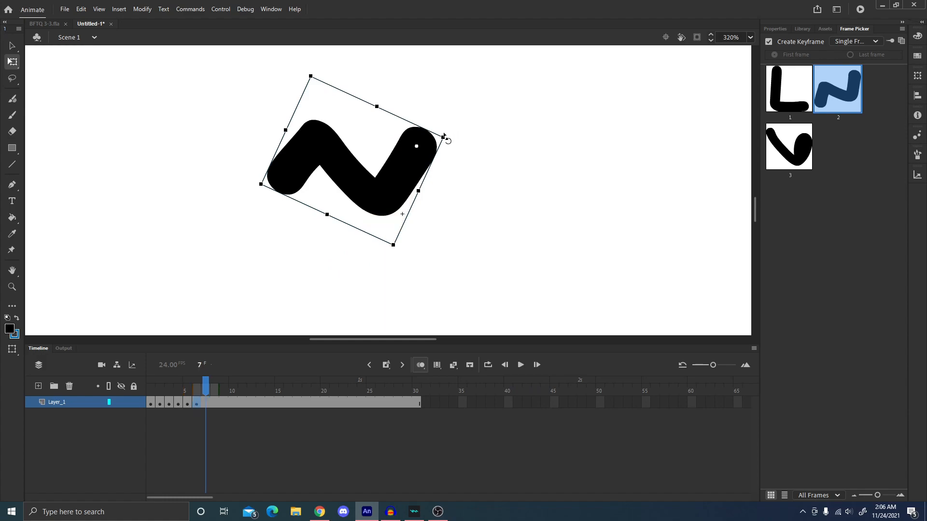
pyautogui.press(',')
pyautogui.press(',')
pyautogui.press('.')
pyautogui.press('Return')
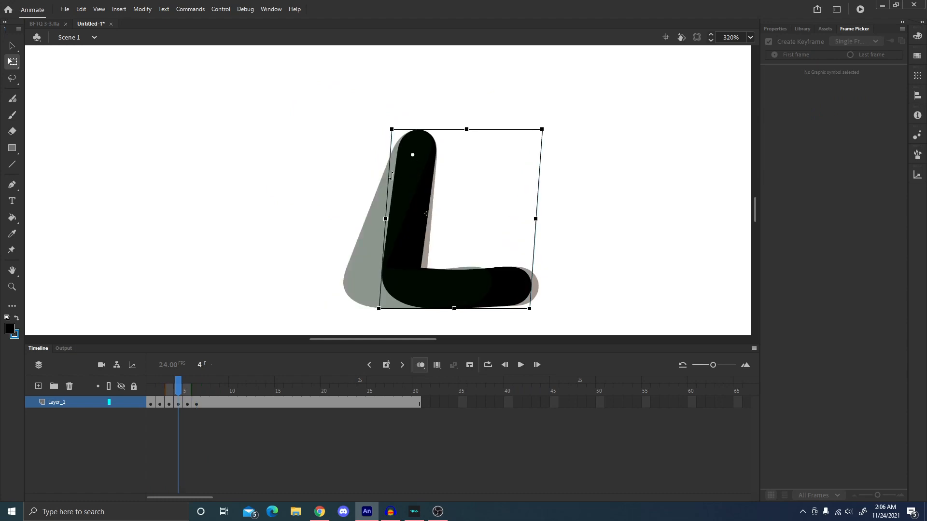
pyautogui.press('Return')
pyautogui.moveTo(152, 385); pyautogui.dragTo(191, 385)
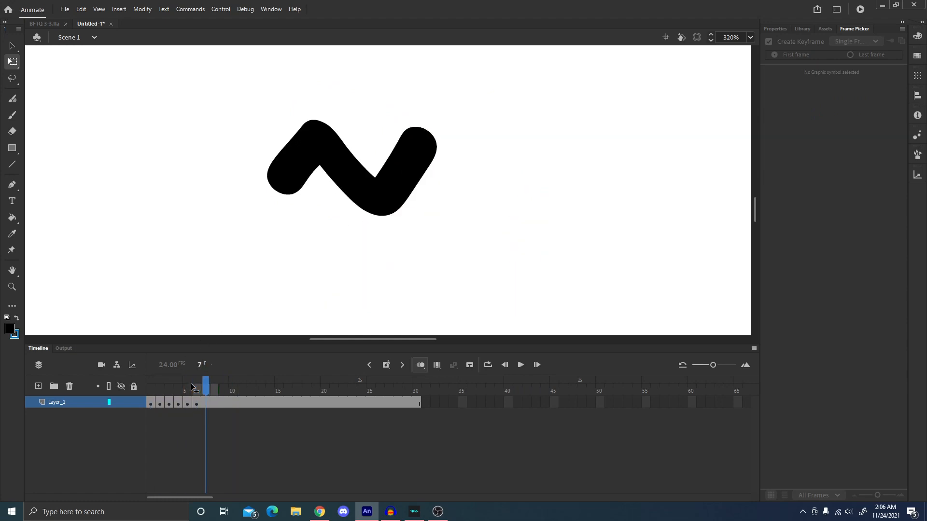
# Rotate the leg slightly further clockwise on frame 7, and add a tiny further clockwise rotation on frame 8
pyautogui.click(426, 161)
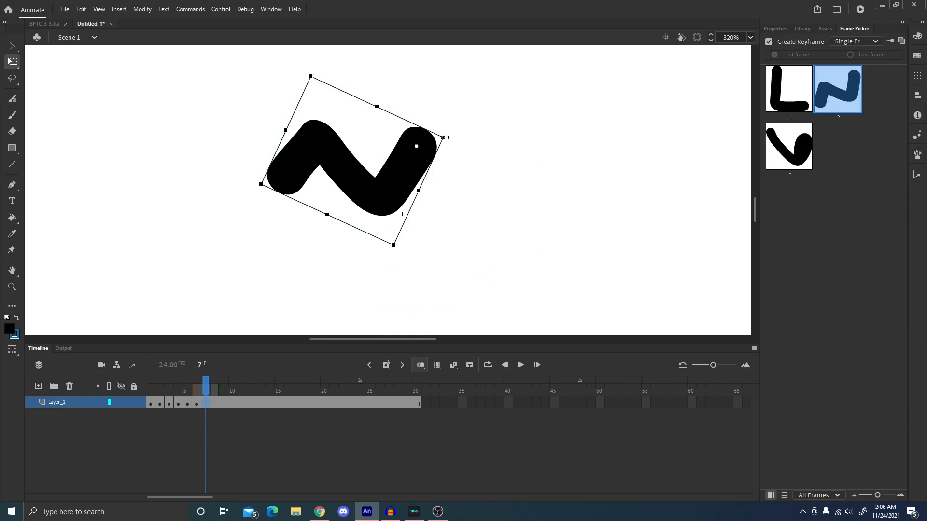
pyautogui.moveTo(452, 140)
pyautogui.mouseDown()
pyautogui.moveTo(460, 152)
pyautogui.moveTo(450, 141)
pyautogui.moveTo(461, 141)
pyautogui.mouseUp()
pyautogui.press('.')
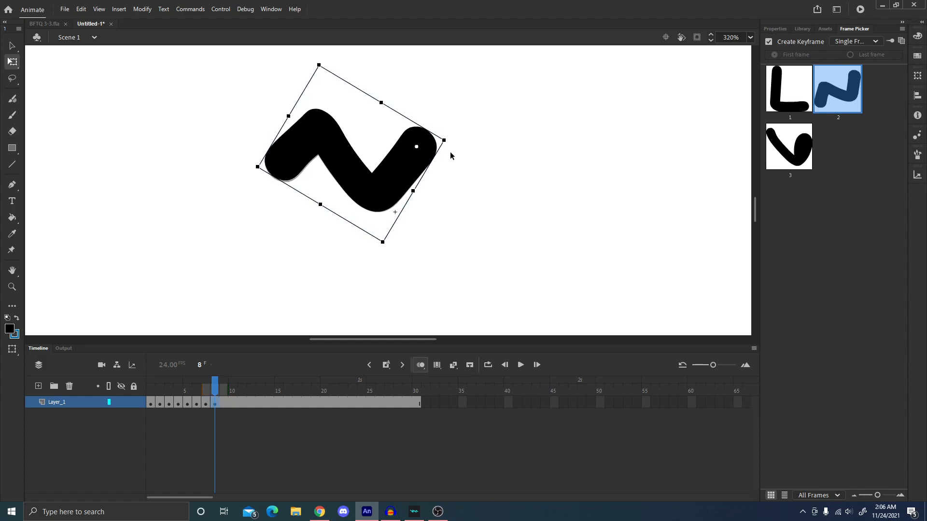
# Insert a blank keyframe at frame 9 and paste the leg from frame 7 in place
pyautogui.press(',')
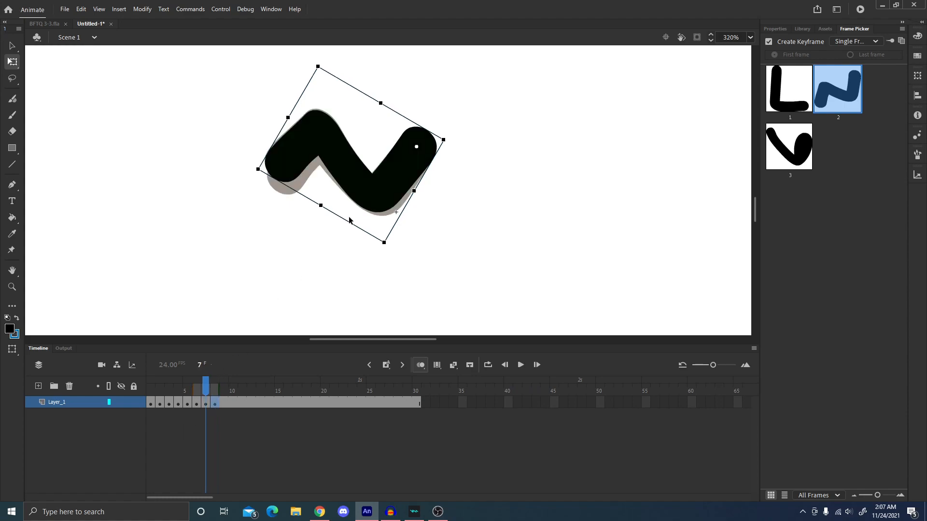
pyautogui.click(227, 401)
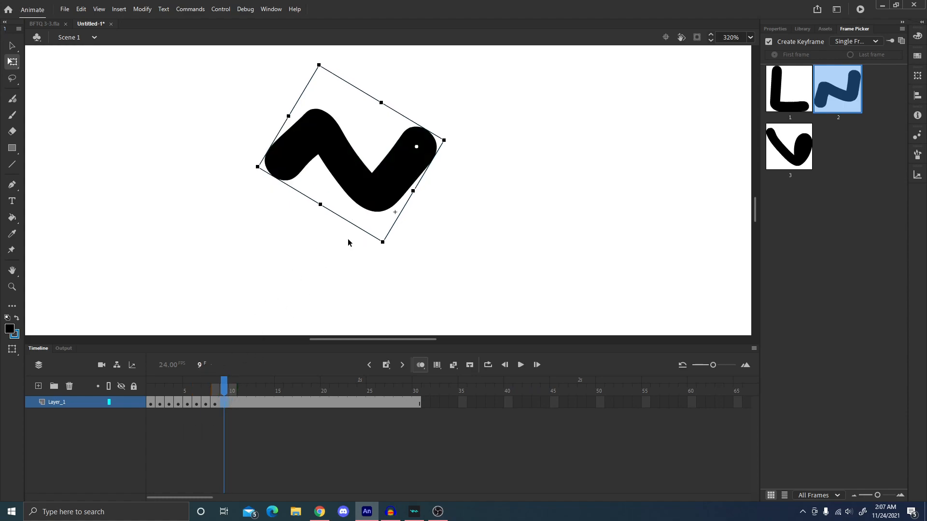
pyautogui.press('F7')
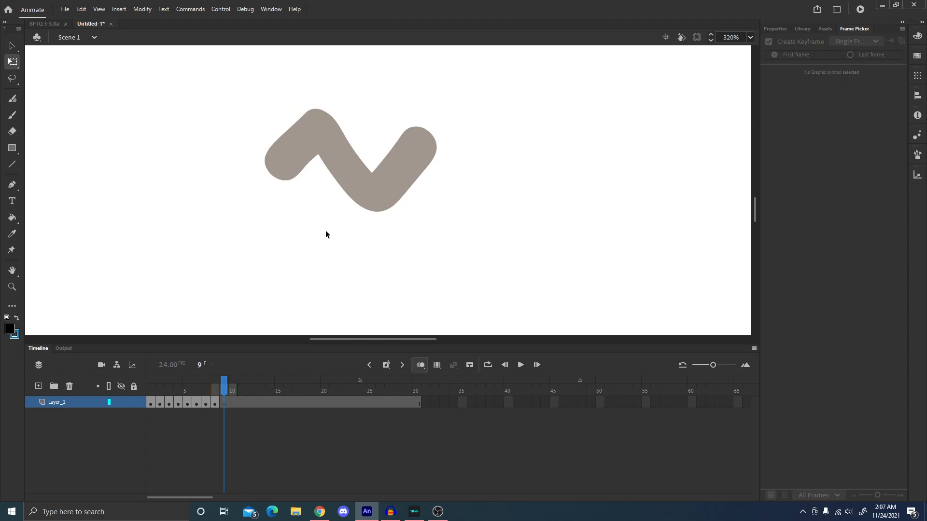
pyautogui.hotkey('ctrl', 'shift', 'v')
pyautogui.moveTo(309, 245); pyautogui.dragTo(251, 276)
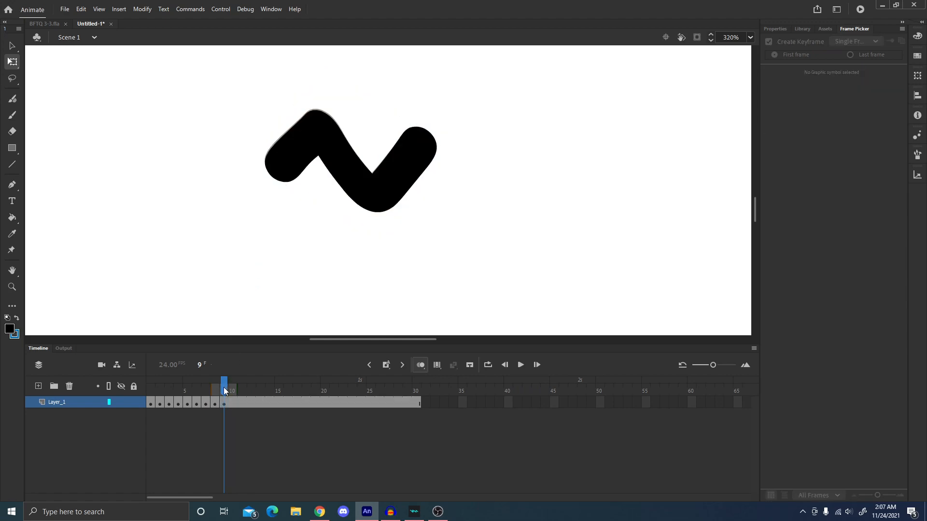
# Insert a blank keyframe at frame 10 and paste the leg from frame 6 in place
pyautogui.press(',')
pyautogui.press(',')
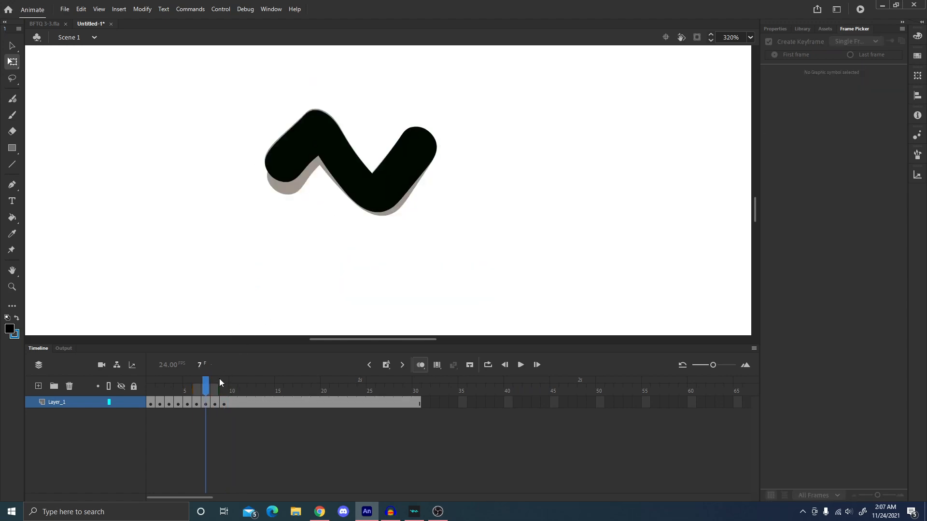
pyautogui.moveTo(205, 387); pyautogui.dragTo(197, 386)
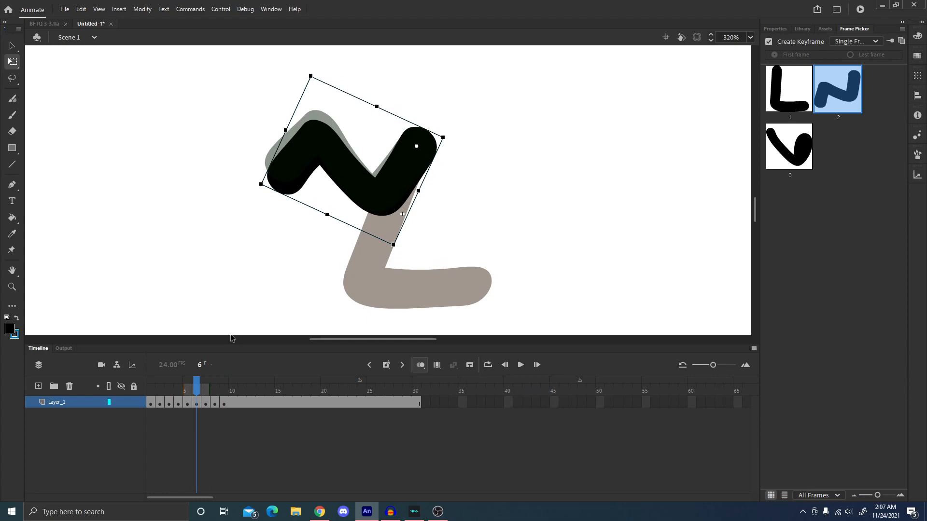
pyautogui.click(227, 391)
pyautogui.click(396, 177)
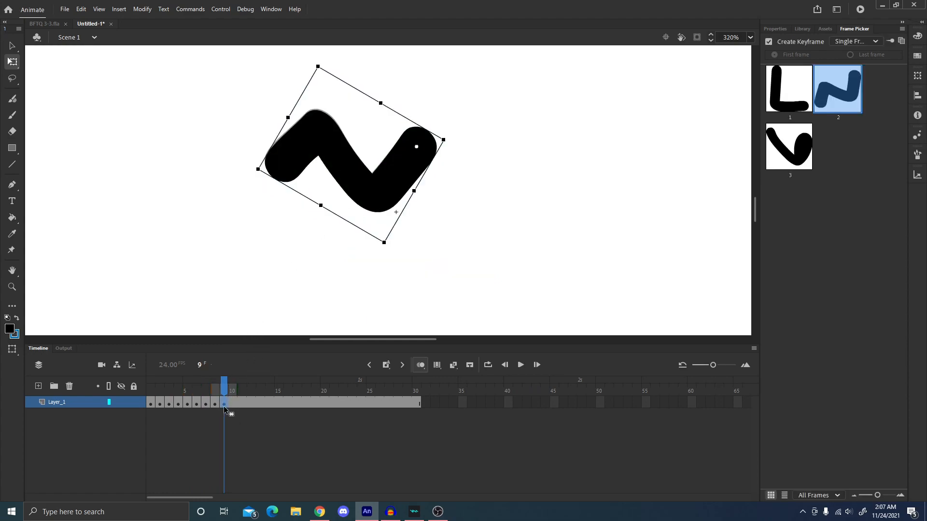
pyautogui.click(226, 391)
pyautogui.click(374, 207)
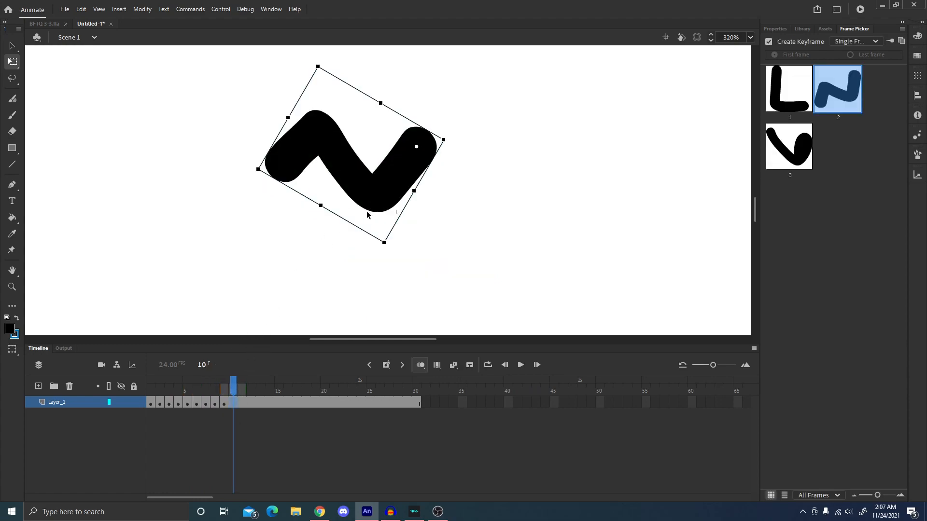
pyautogui.press('Delete')
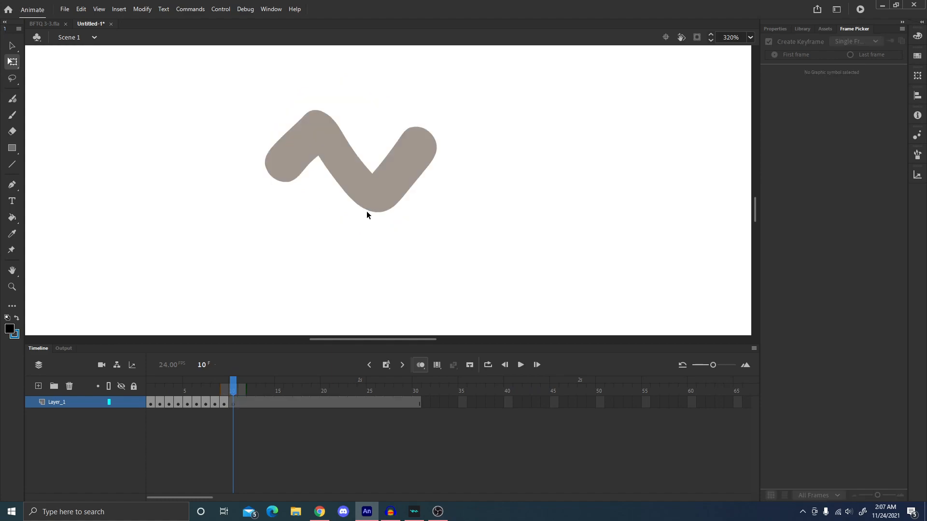
pyautogui.hotkey('ctrl', 'z')
# On frame 11, rotate the leg counterclockwise about its upper joint and skew it into a stretched swing pose on a new keyframe
pyautogui.click(241, 394)
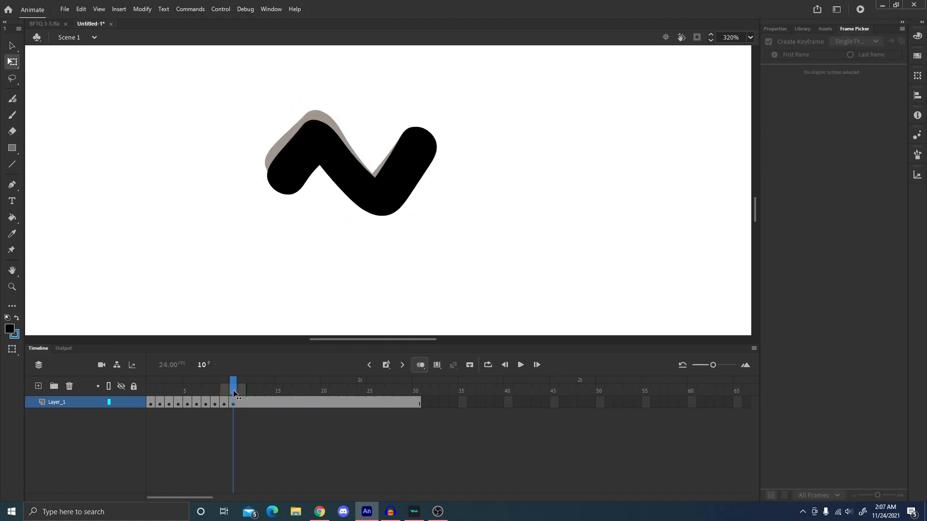
pyautogui.click(389, 193)
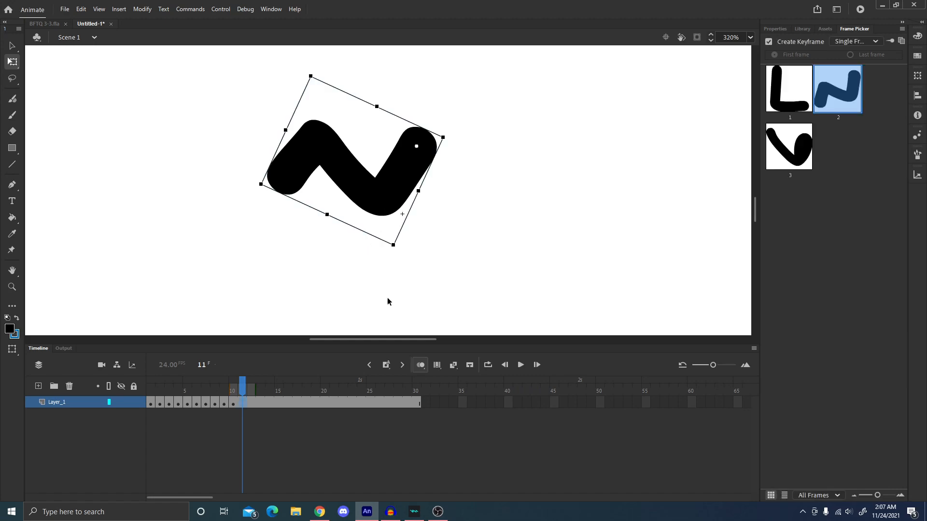
pyautogui.moveTo(399, 244)
pyautogui.mouseDown()
pyautogui.moveTo(383, 293)
pyautogui.moveTo(429, 270)
pyautogui.moveTo(422, 264)
pyautogui.mouseUp()
pyautogui.moveTo(539, 189); pyautogui.dragTo(536, 190)
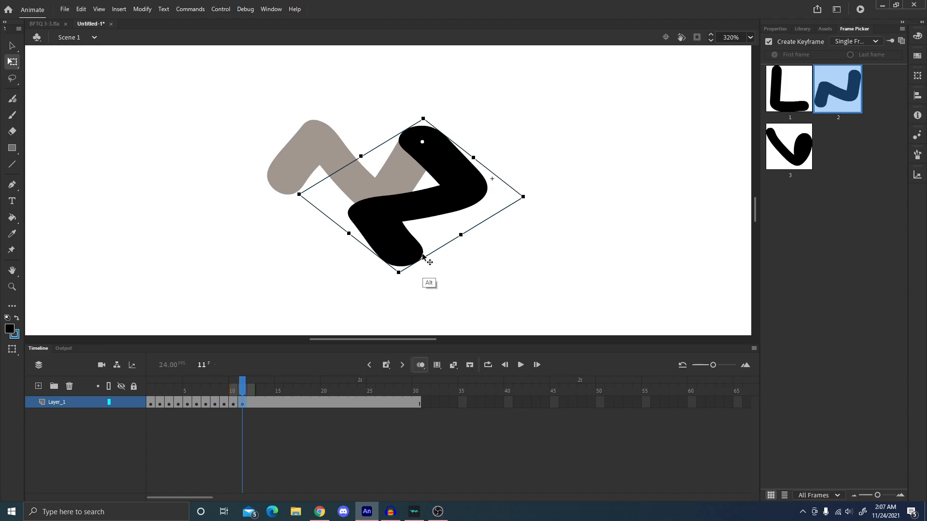
pyautogui.moveTo(421, 260); pyautogui.dragTo(551, 204)
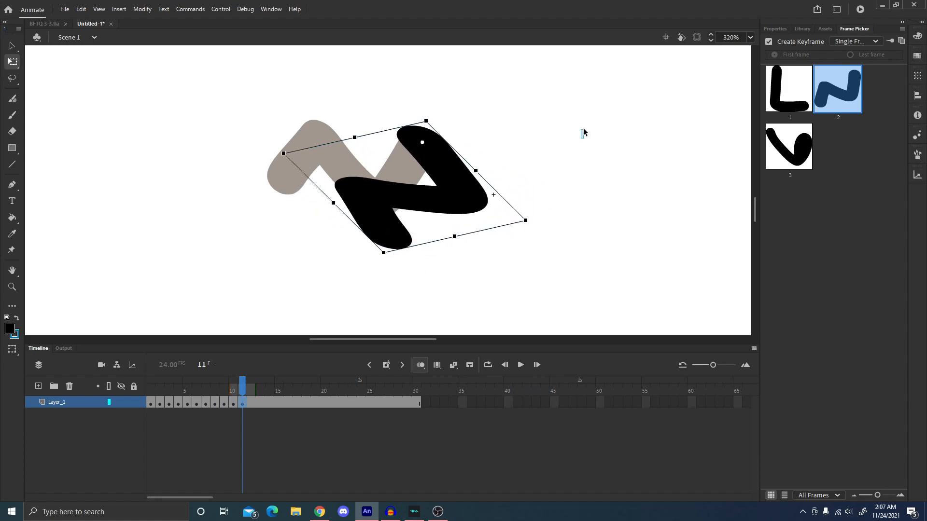
pyautogui.click(583, 130)
# Copy the leg from frame 10, paste it in place on a blank keyframe at frame 12, and rotate it counterclockwise to point forward
pyautogui.moveTo(243, 389); pyautogui.dragTo(234, 388)
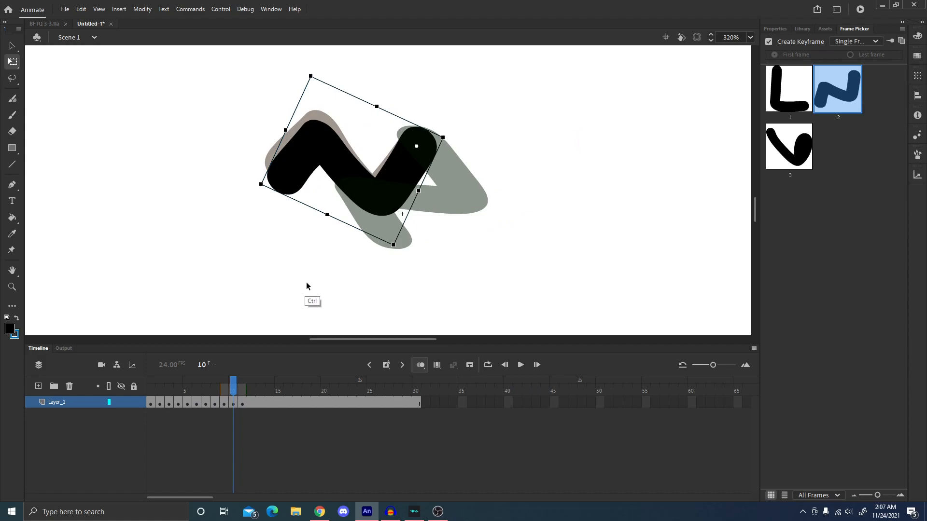
pyautogui.press('.')
pyautogui.press('.')
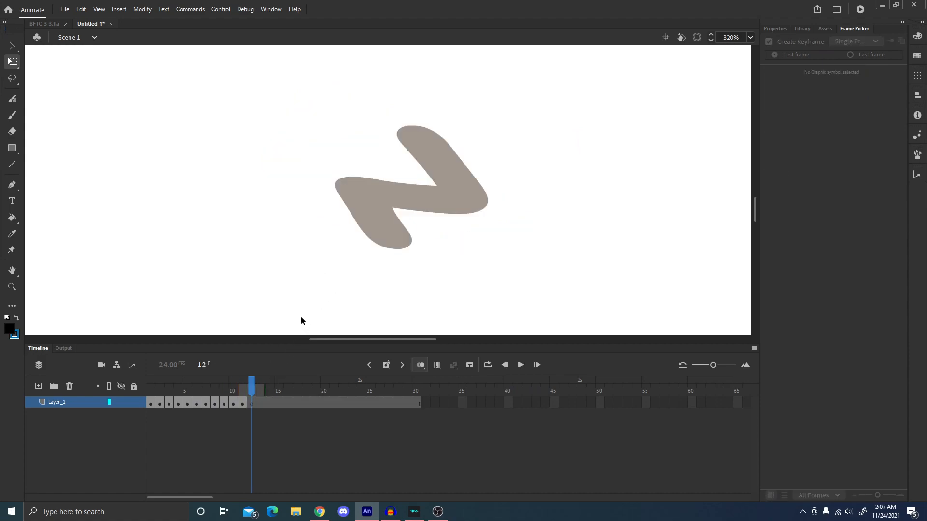
pyautogui.hotkey('ctrl', 'shift', 'v')
pyautogui.moveTo(447, 141)
pyautogui.mouseDown()
pyautogui.moveTo(403, 117)
pyautogui.moveTo(387, 128)
pyautogui.mouseUp()
# Give the leg small settling rotations on frames 13 and 14, and rotate it slightly clockwise on frame 15
pyautogui.press('.')
pyautogui.press('.')
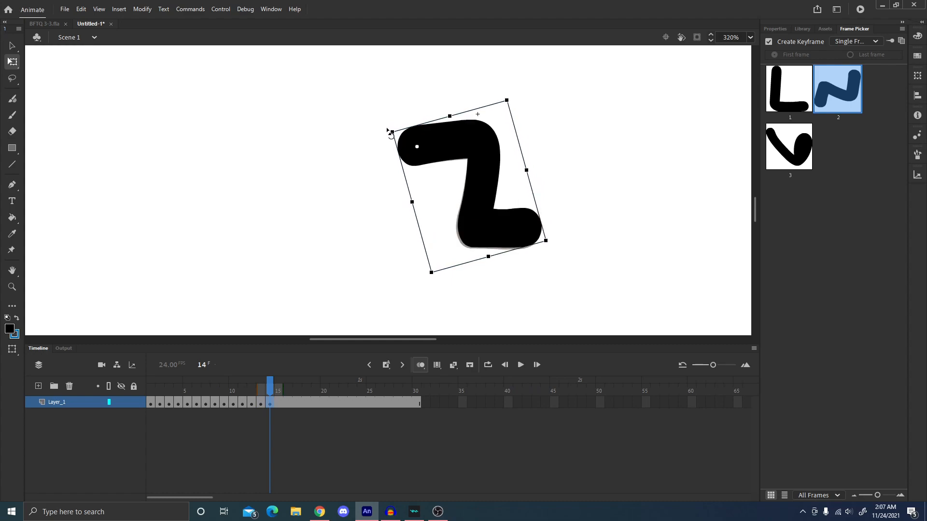
pyautogui.press('.')
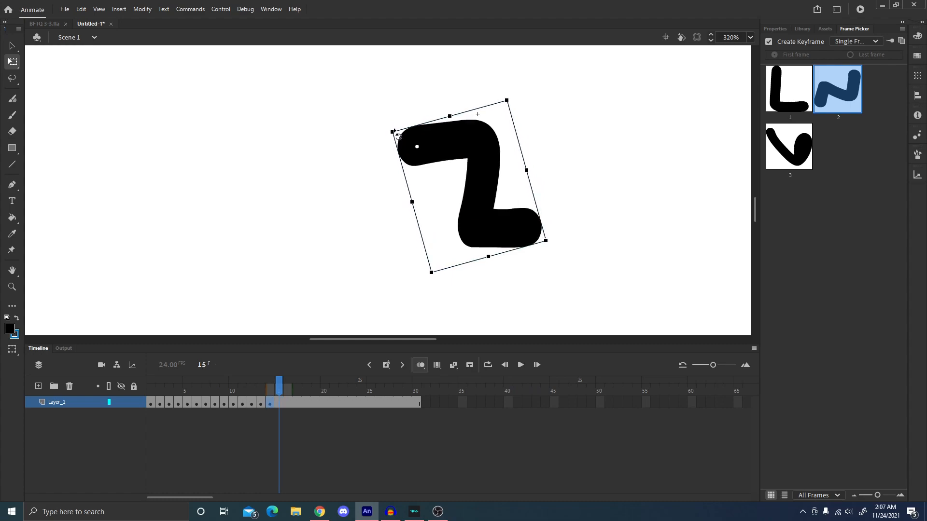
pyautogui.moveTo(388, 131); pyautogui.dragTo(387, 131)
pyautogui.hotkey('ctrl', '=')
pyautogui.moveTo(400, 53); pyautogui.dragTo(416, 115)
pyautogui.moveTo(248, 159); pyautogui.dragTo(247, 149)
pyautogui.hotkey('ctrl', '-')
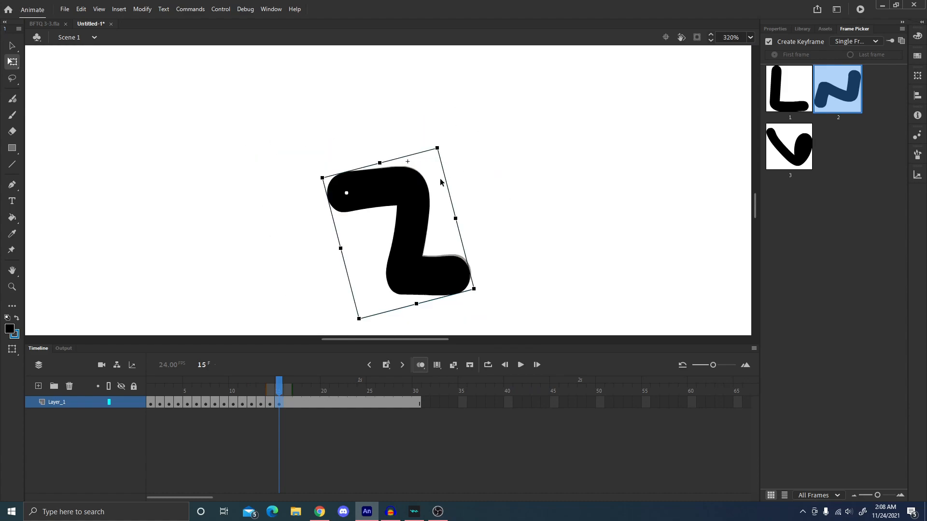
pyautogui.moveTo(315, 175); pyautogui.dragTo(318, 178)
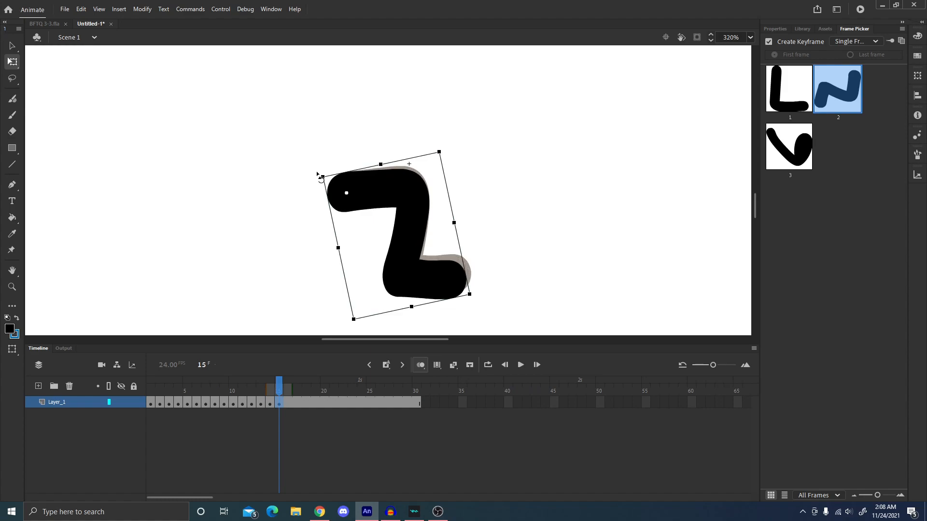
# Paste the leg in place on a blank keyframe at frame 16, switch it to pose 3, and rotate it clockwise to hang downward
pyautogui.press('.')
pyautogui.press('F7')
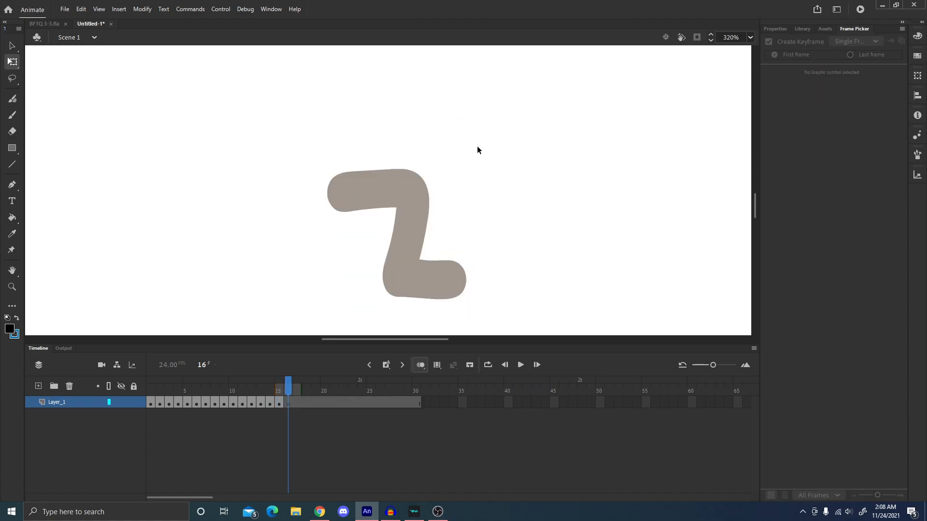
pyautogui.hotkey('ctrl', 'shift', 'v')
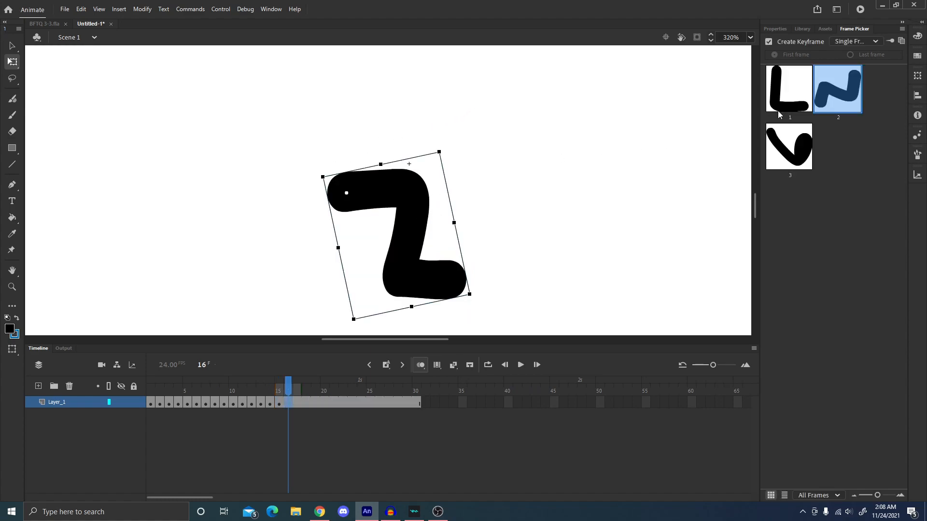
pyautogui.click(778, 152)
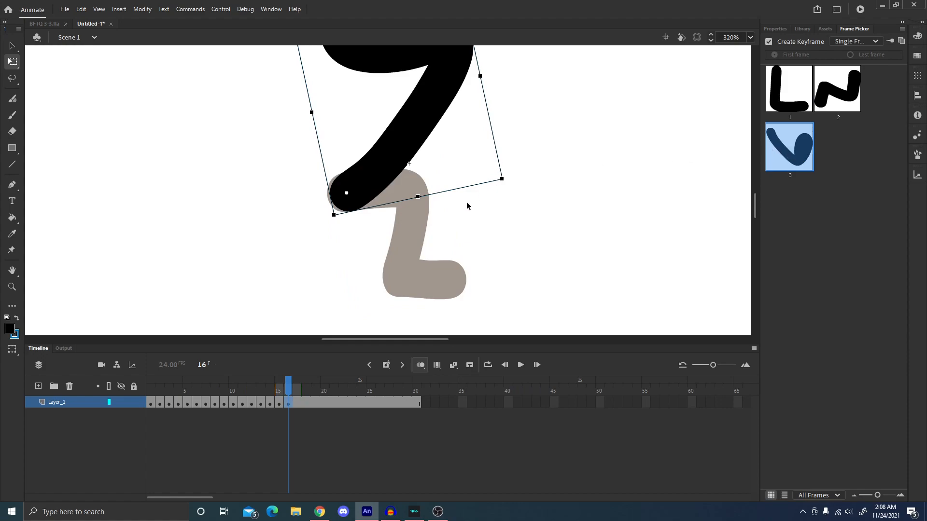
pyautogui.moveTo(511, 186); pyautogui.dragTo(511, 184)
pyautogui.moveTo(409, 240); pyautogui.dragTo(440, 152)
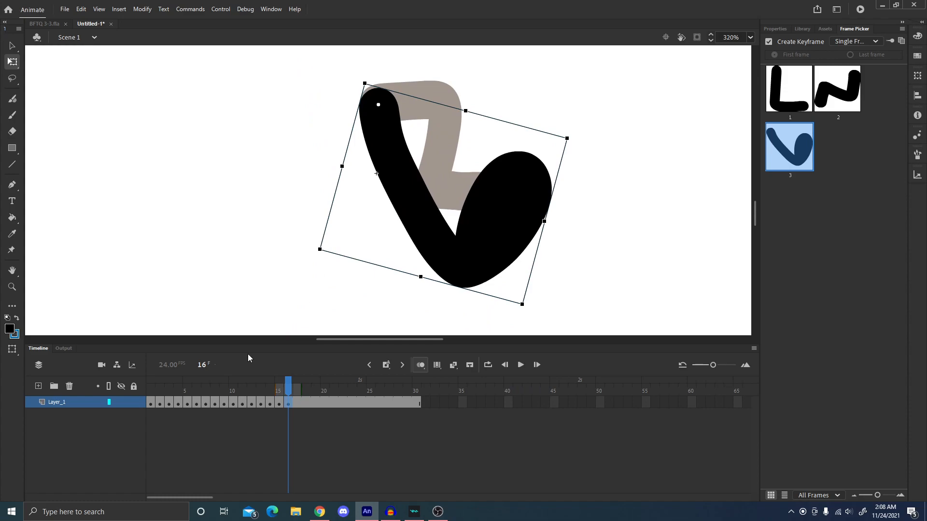
# Copy the leg from frame 1 and paste it in place on a blank keyframe at frame 17
pyautogui.click(151, 392)
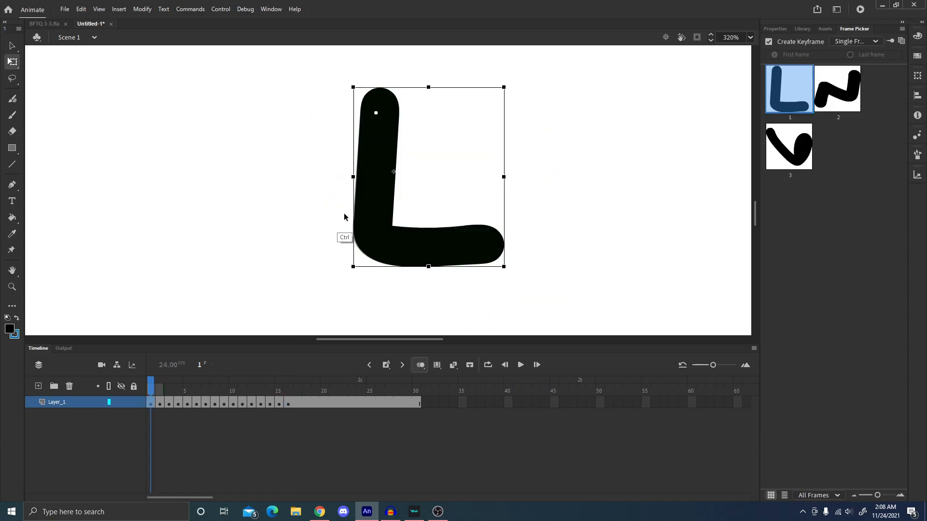
pyautogui.click(296, 399)
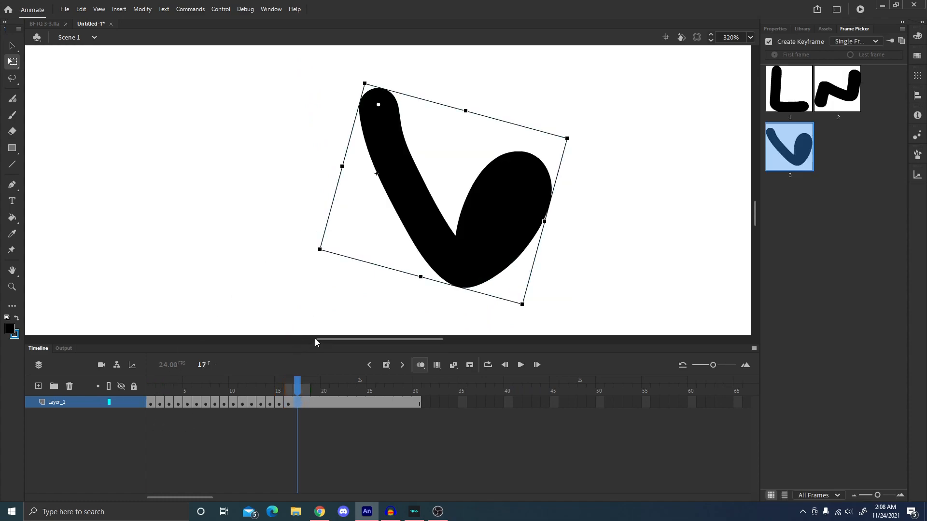
pyautogui.click(287, 403)
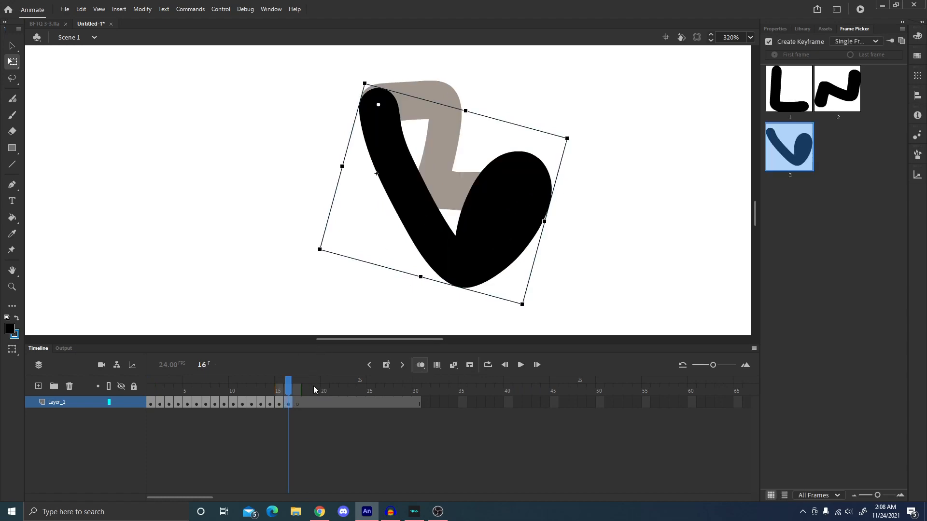
pyautogui.click(299, 403)
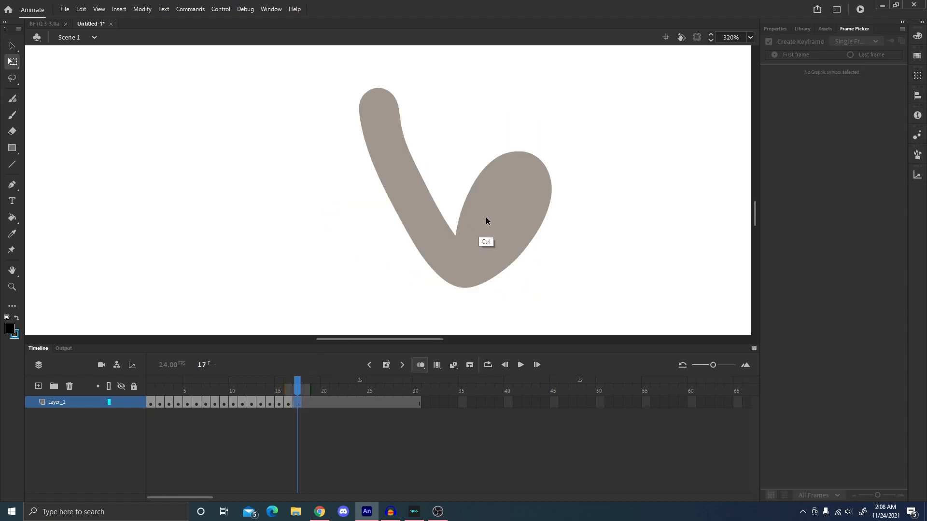
pyautogui.hotkey('ctrl', 'v')
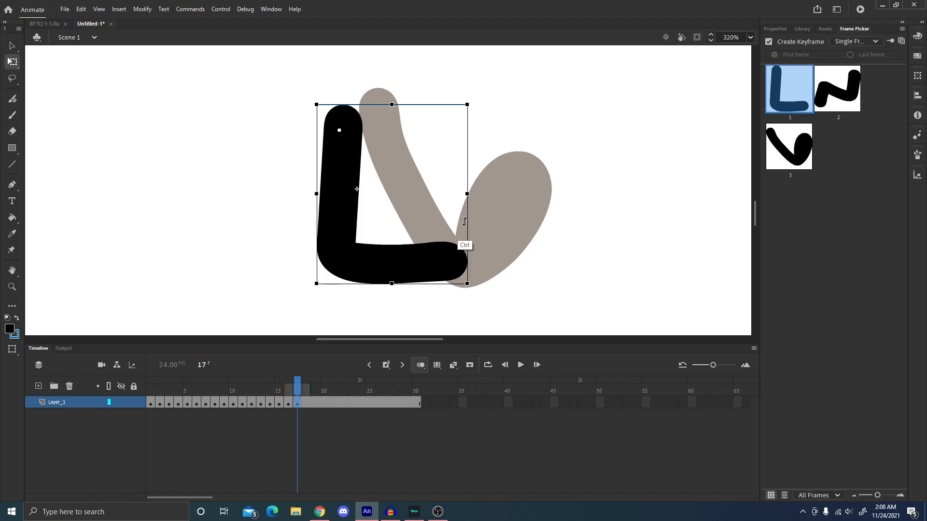
pyautogui.hotkey('ctrl', 'z')
pyautogui.hotkey('ctrl', 'shift', 'v')
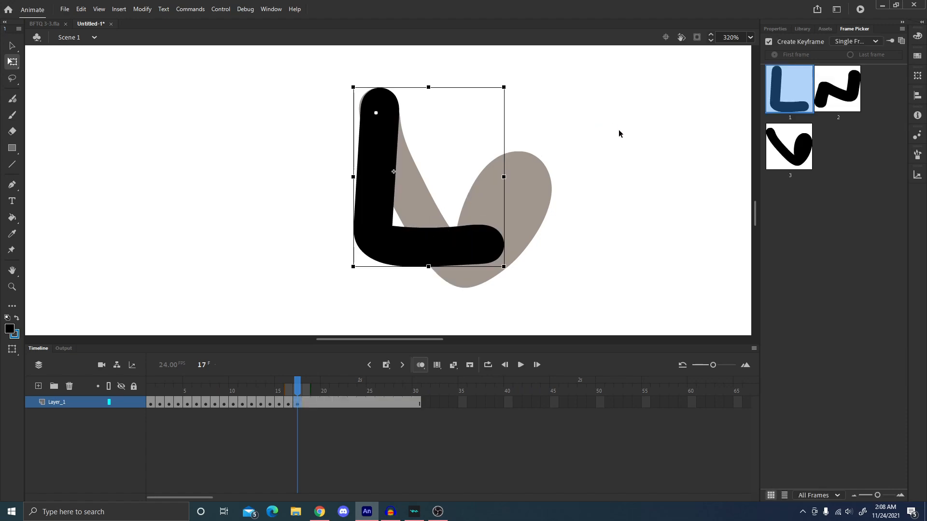
# On frame 16, rotate the pose 3 leg counterclockwise, narrow it, and skew it into a transition towards the frame 17 pose
pyautogui.click(619, 129)
pyautogui.moveTo(297, 387); pyautogui.dragTo(288, 387)
pyautogui.click(502, 224)
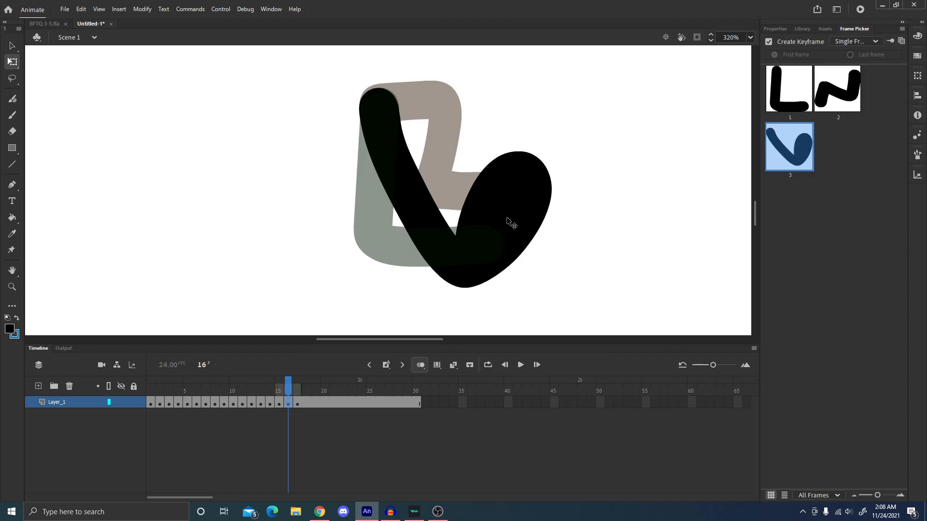
pyautogui.moveTo(526, 311); pyautogui.dragTo(571, 270)
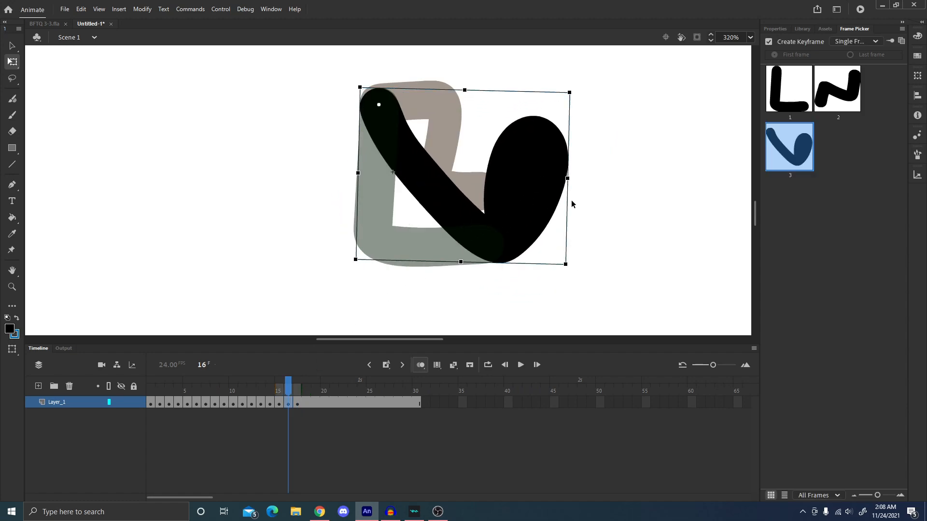
pyautogui.moveTo(568, 179); pyautogui.dragTo(533, 180)
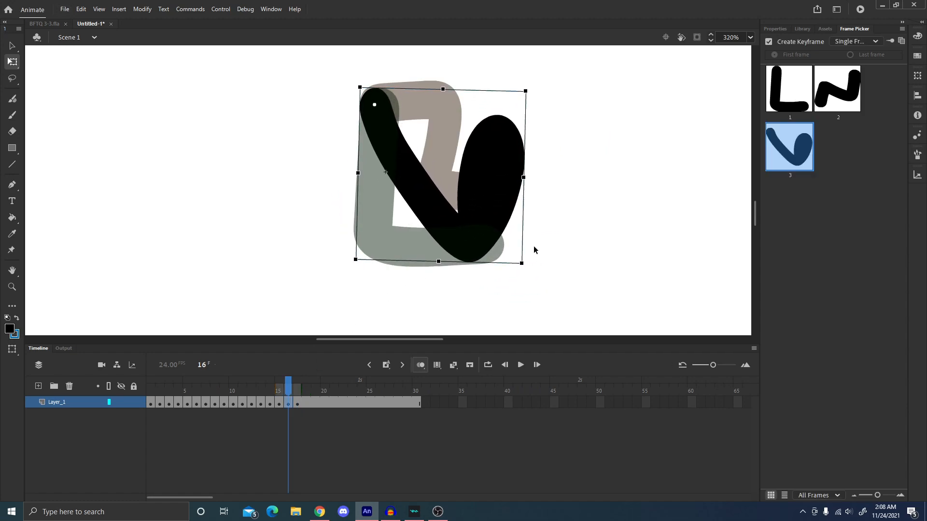
pyautogui.moveTo(527, 269); pyautogui.dragTo(530, 269)
pyautogui.moveTo(525, 91); pyautogui.dragTo(521, 153)
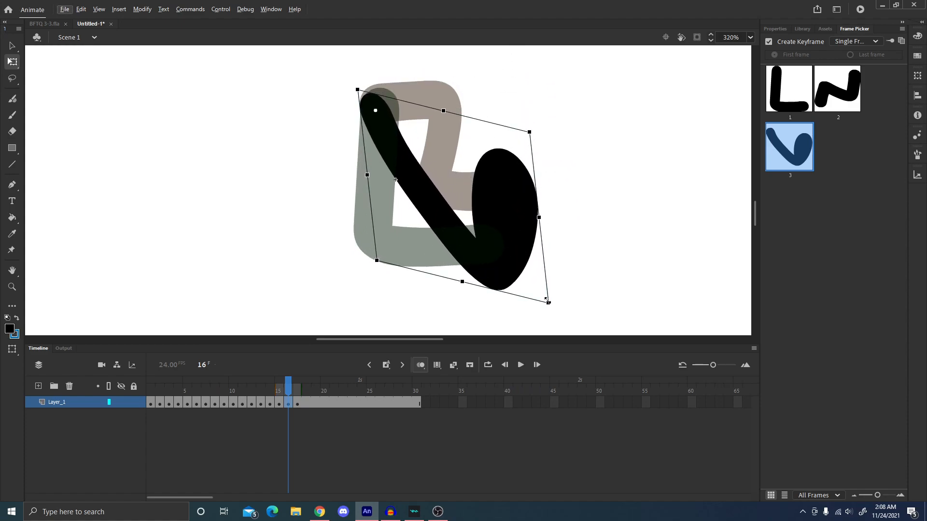
pyautogui.moveTo(554, 311); pyautogui.dragTo(592, 269)
pyautogui.moveTo(554, 144); pyautogui.dragTo(530, 105)
pyautogui.moveTo(554, 150); pyautogui.dragTo(531, 246)
pyautogui.moveTo(606, 119); pyautogui.dragTo(602, 238)
# Skew the lower end of the leg on frame 17 slightly forward and compare it with frame 1
pyautogui.press('.')
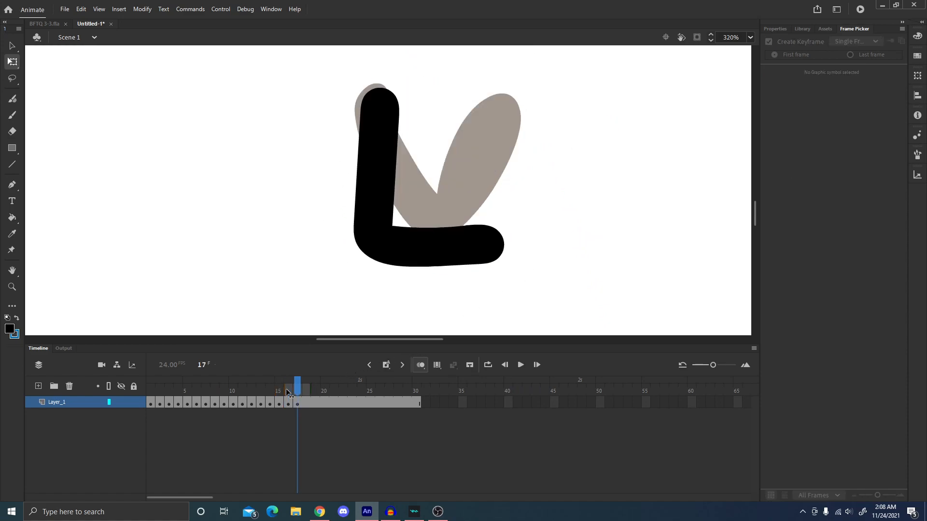
pyautogui.click(462, 245)
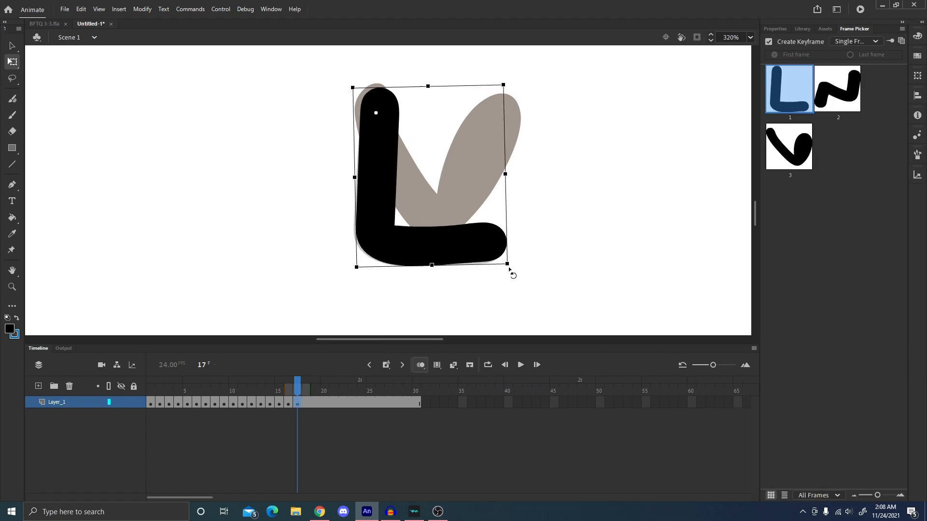
pyautogui.moveTo(472, 267); pyautogui.dragTo(485, 266)
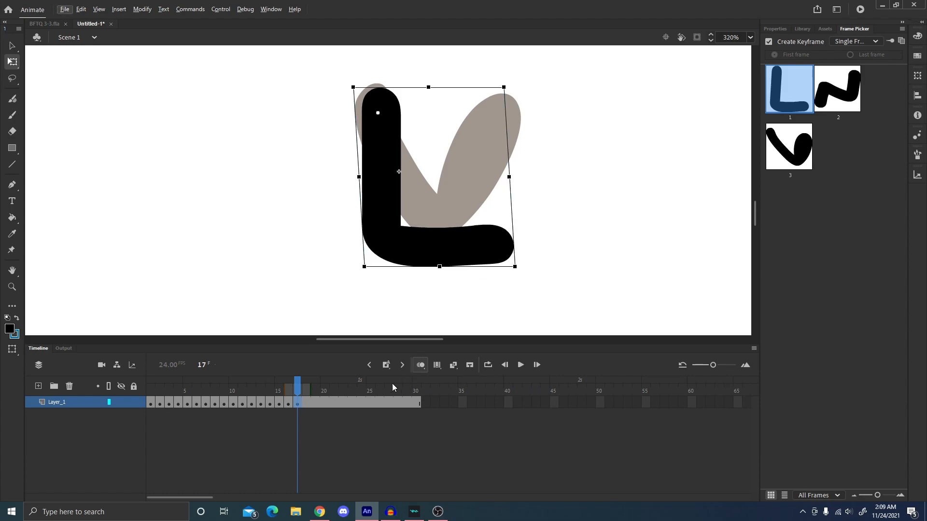
pyautogui.click(297, 393)
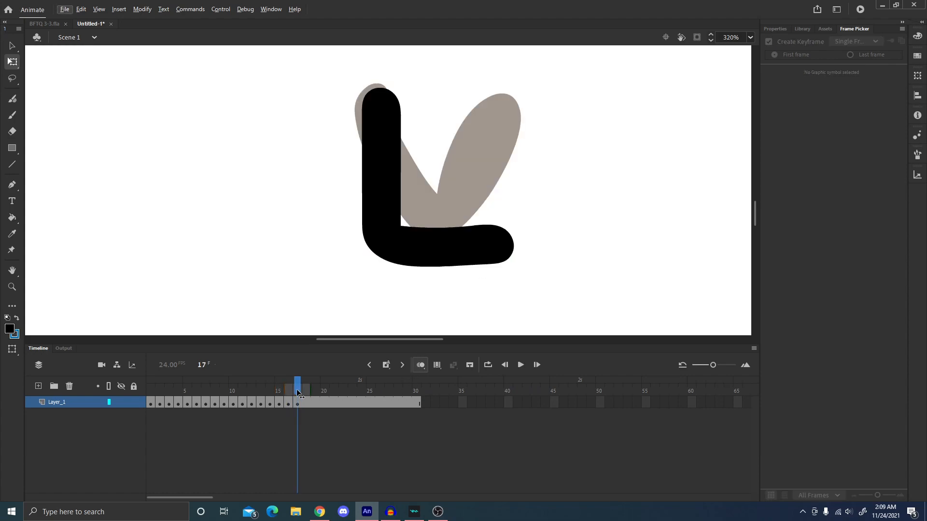
pyautogui.click(150, 389)
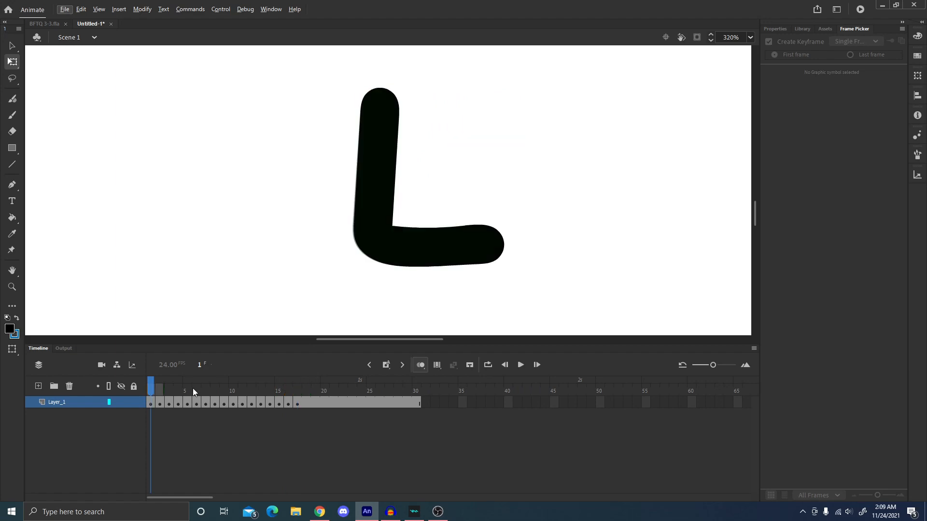
pyautogui.click(296, 392)
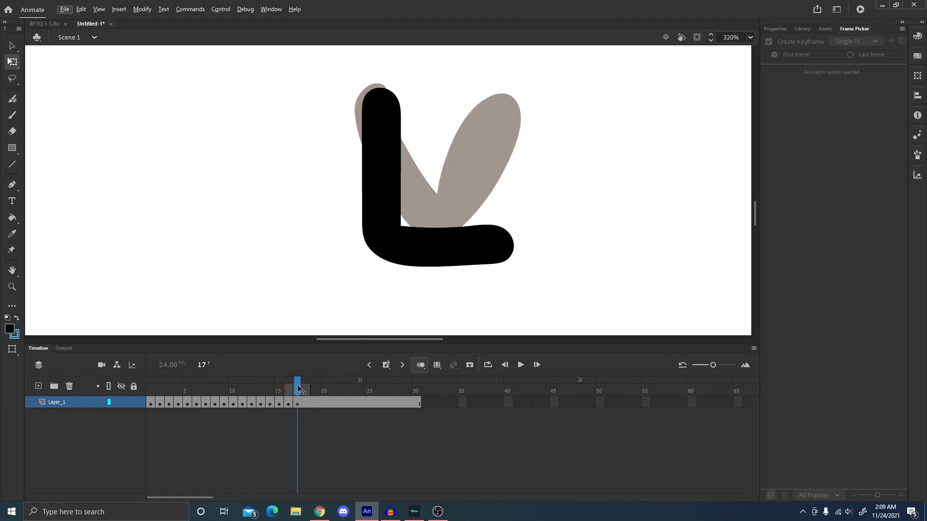
# Skew the leg on frame 17 further forward so its shin leans past vertical, and extend that pose through frame 18
pyautogui.moveTo(297, 384); pyautogui.dragTo(307, 390)
pyautogui.click(421, 260)
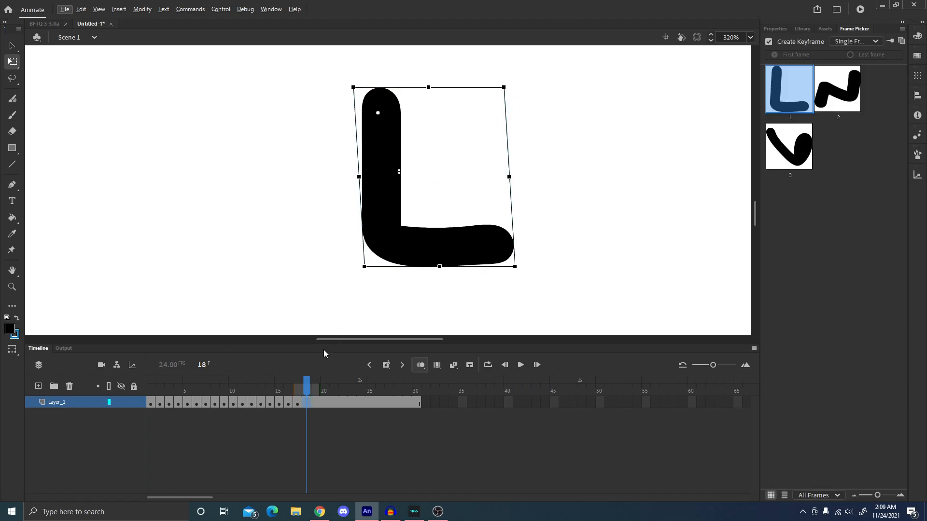
pyautogui.click(299, 386)
pyautogui.click(392, 258)
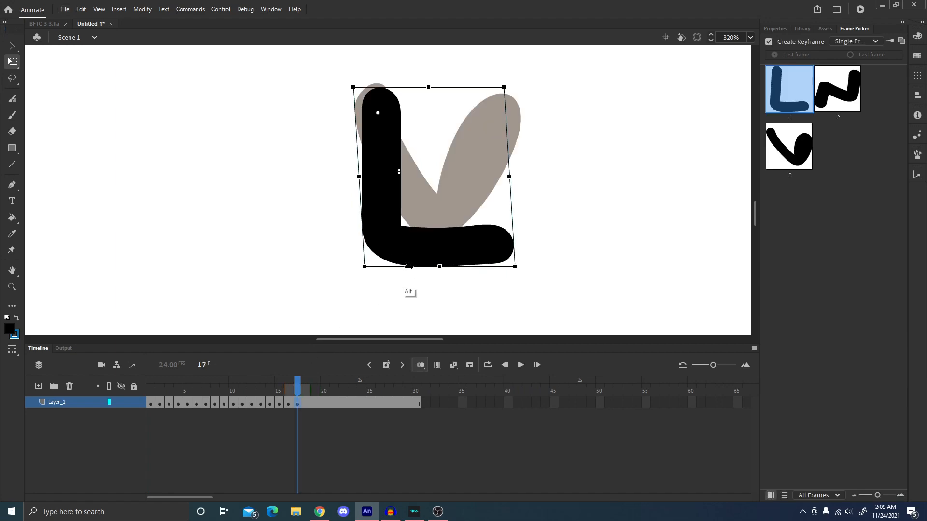
pyautogui.press('.')
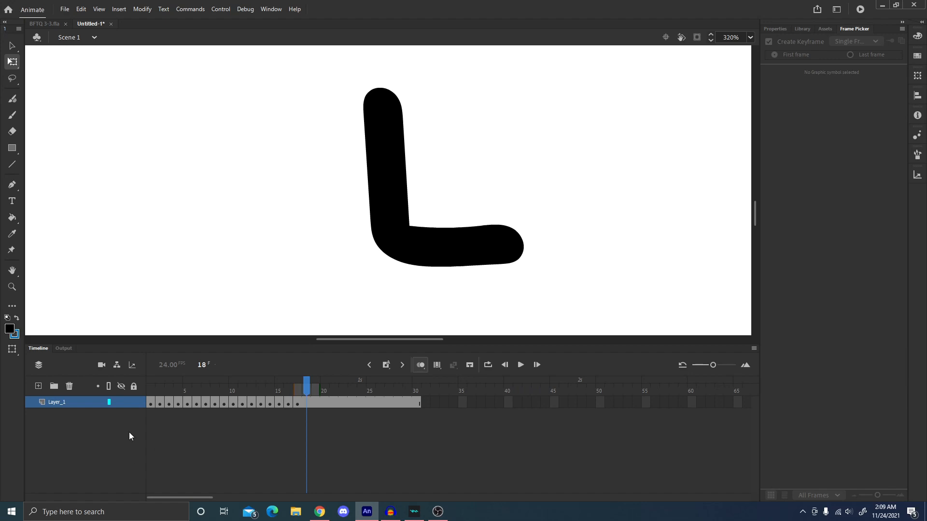
# Copy the leg from frame 1 and paste it in place on a blank keyframe at frame 19
pyautogui.click(149, 405)
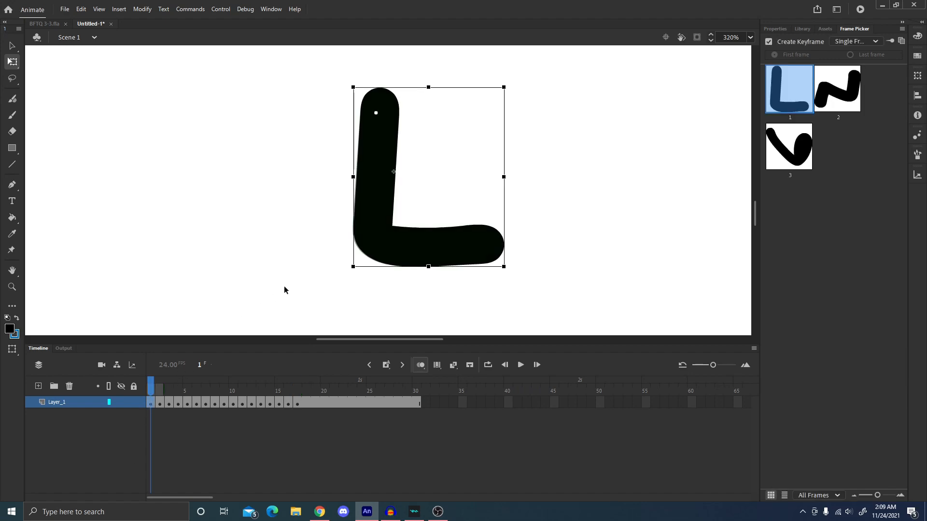
pyautogui.click(314, 401)
pyautogui.press('F7')
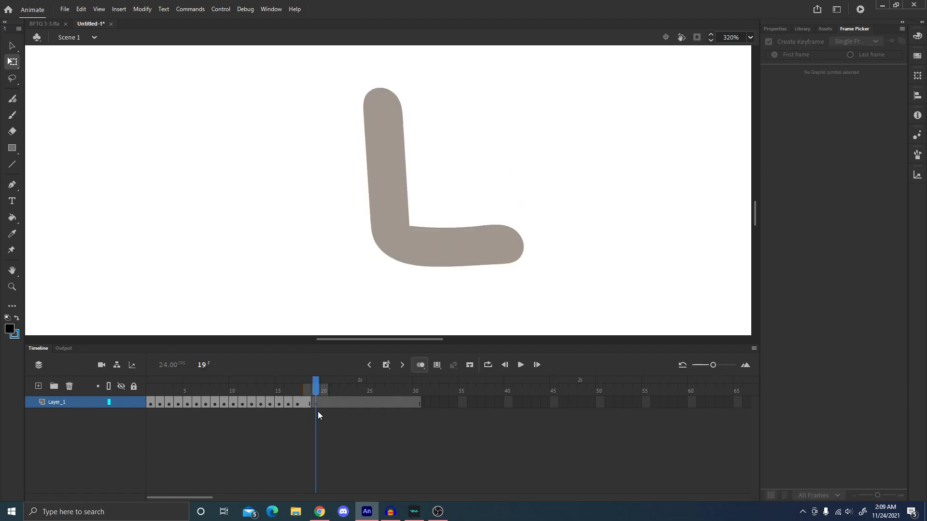
pyautogui.hotkey('ctrl', 'shift', 'v')
# Skew the lower end of the leg on frame 18 back into a transition between the frame 17 and frame 19 poses
pyautogui.click(309, 386)
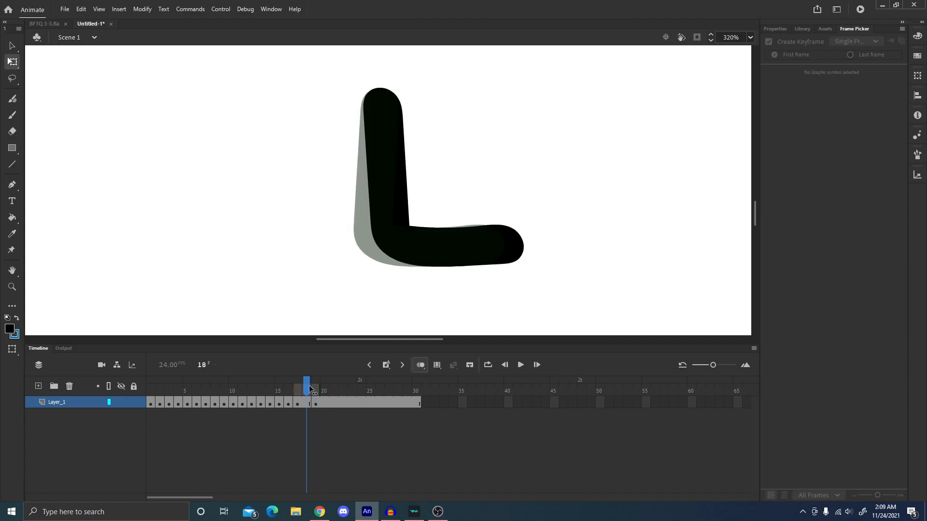
pyautogui.click(400, 269)
pyautogui.moveTo(426, 267); pyautogui.dragTo(417, 267)
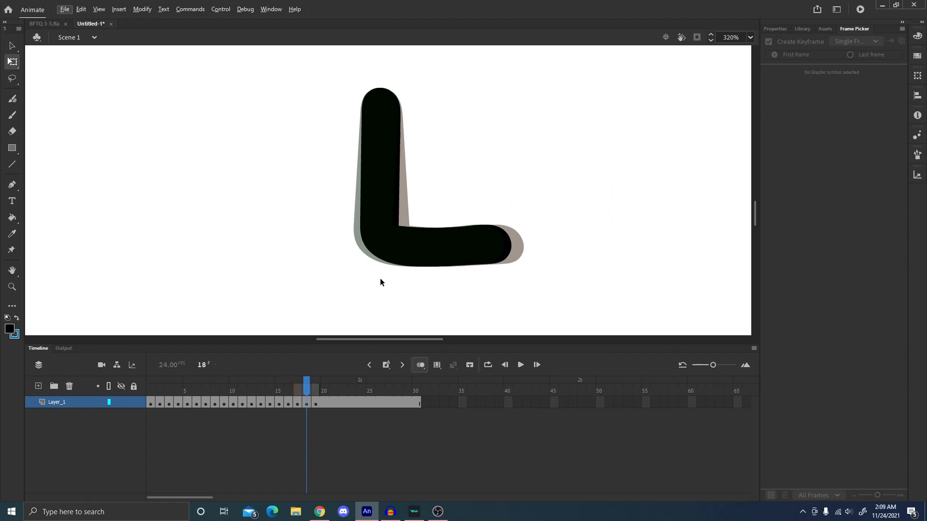
pyautogui.click(405, 250)
pyautogui.moveTo(401, 267); pyautogui.dragTo(398, 268)
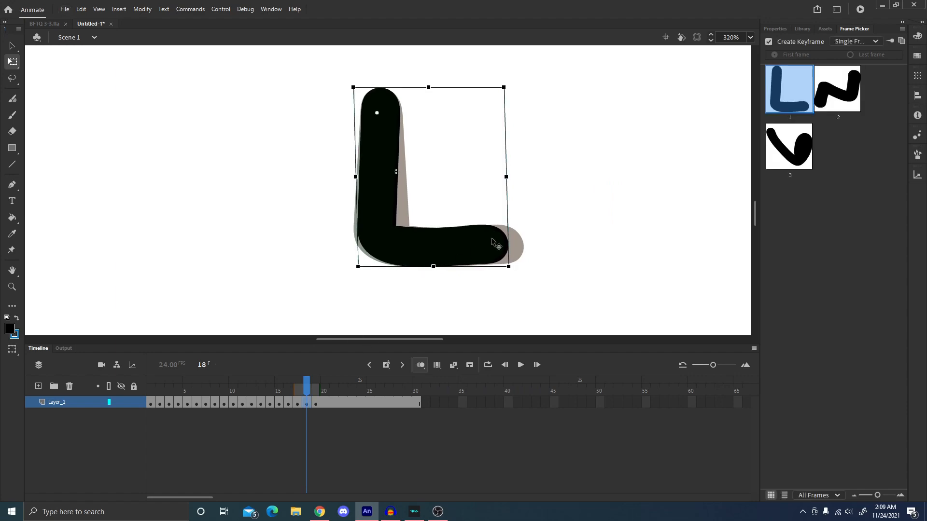
pyautogui.click(496, 316)
# Delete frames 19 through 30 of the leg layer and turn on looped playback for frames 1 to 18
pyautogui.click(319, 404)
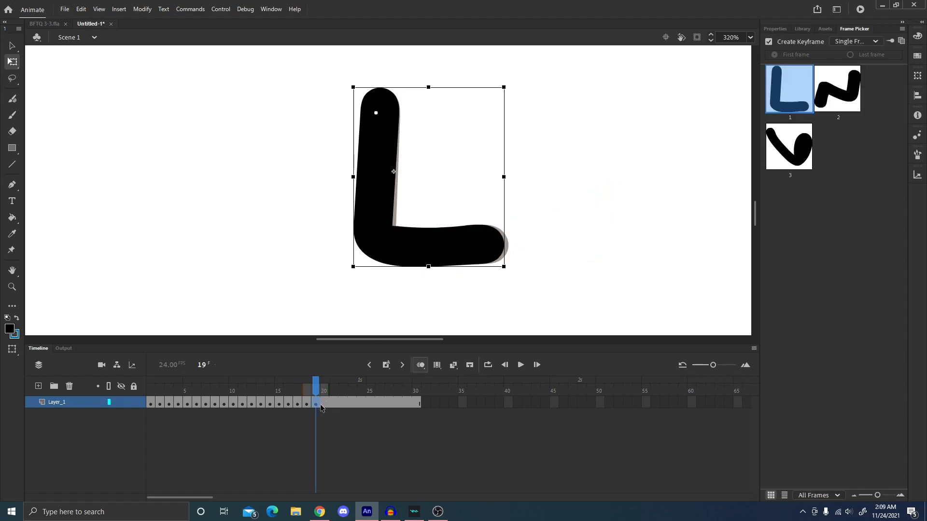
pyautogui.click(321, 404)
pyautogui.moveTo(316, 402); pyautogui.dragTo(416, 401)
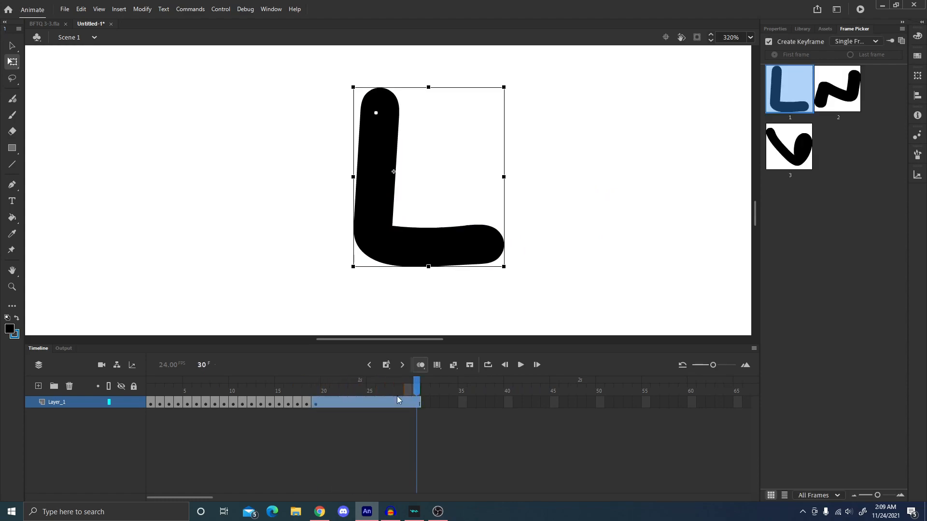
pyautogui.press('F6')
pyautogui.click(488, 365)
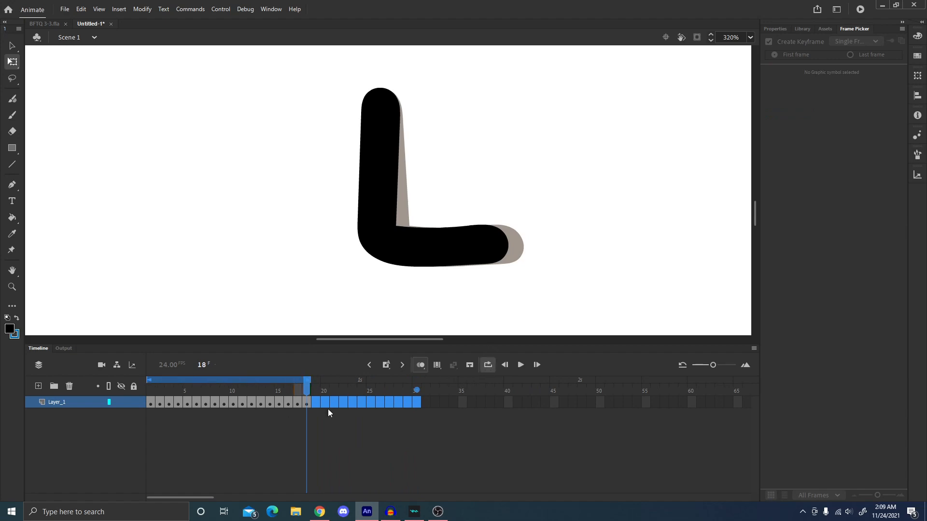
pyautogui.hotkey('shift', 'F5')
# Play the looped leg animation to check it, return to frame 1 and turn looping off
pyautogui.hotkey('ctrl', '-')
pyautogui.press('Return')
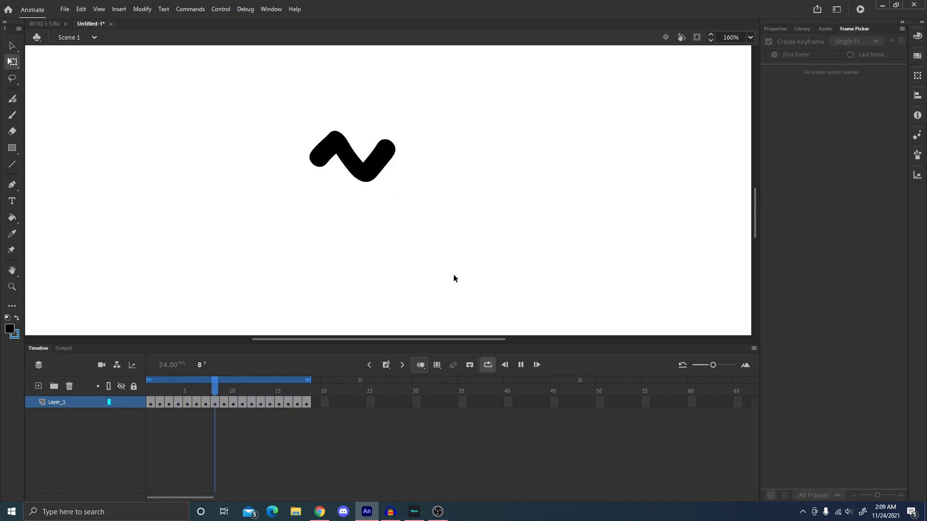
pyautogui.press('Return')
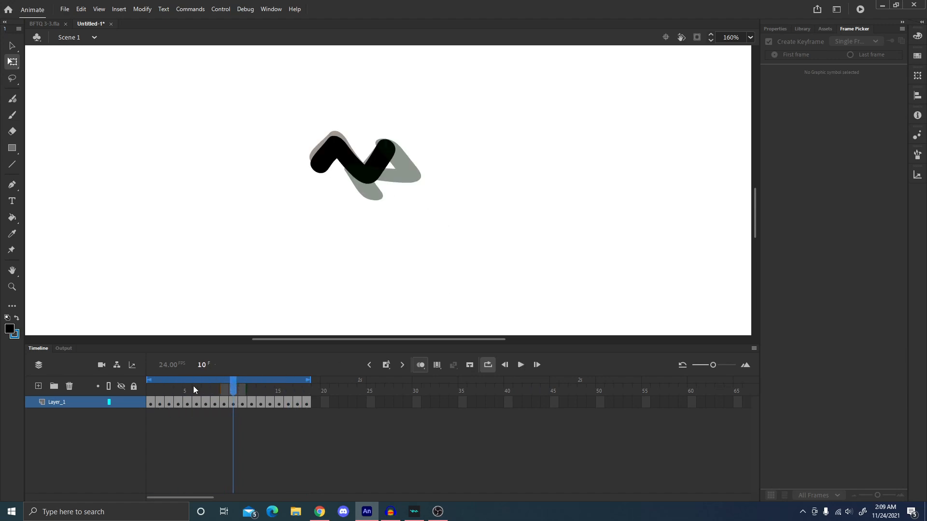
pyautogui.click(151, 387)
pyautogui.click(487, 365)
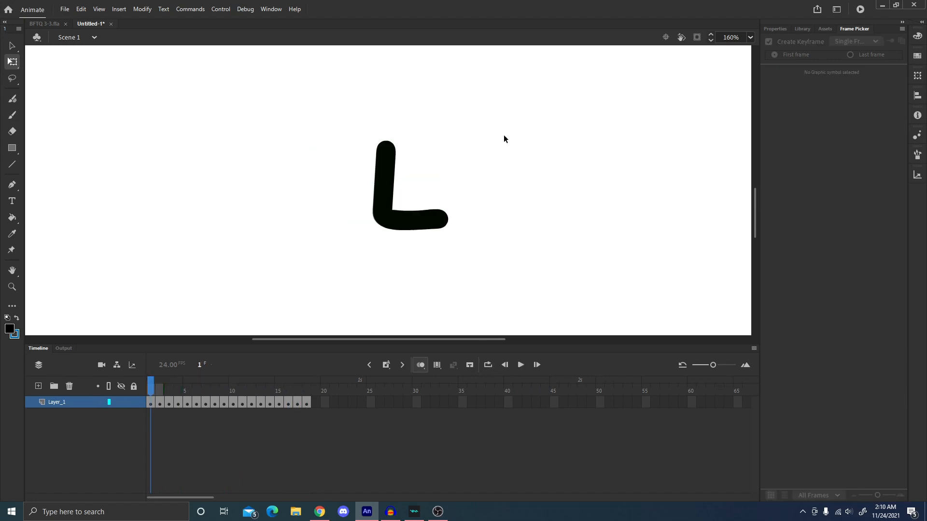
# Cut frames 1 to 18 from Scene 1 and paste them into a new graphic symbol named New Walk Cycle
pyautogui.moveTo(149, 403); pyautogui.dragTo(307, 403)
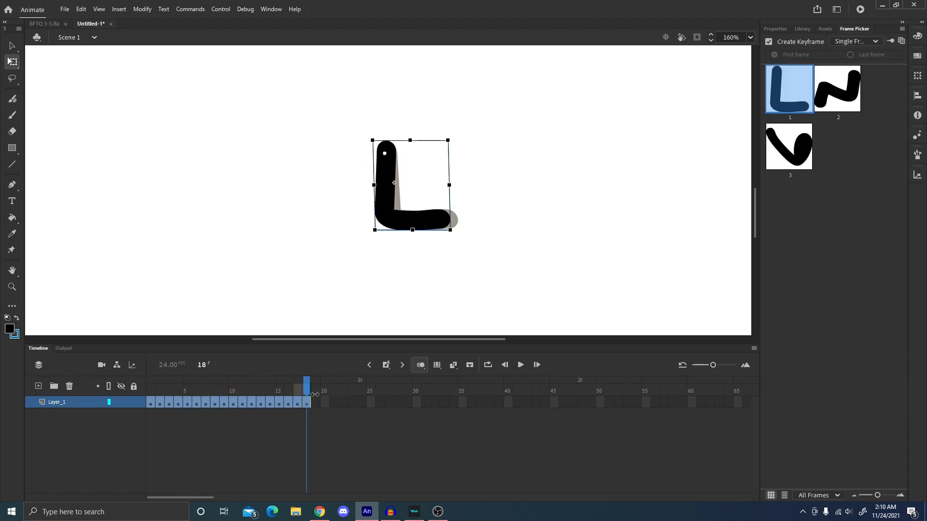
pyautogui.hotkey('shift', 'F5')
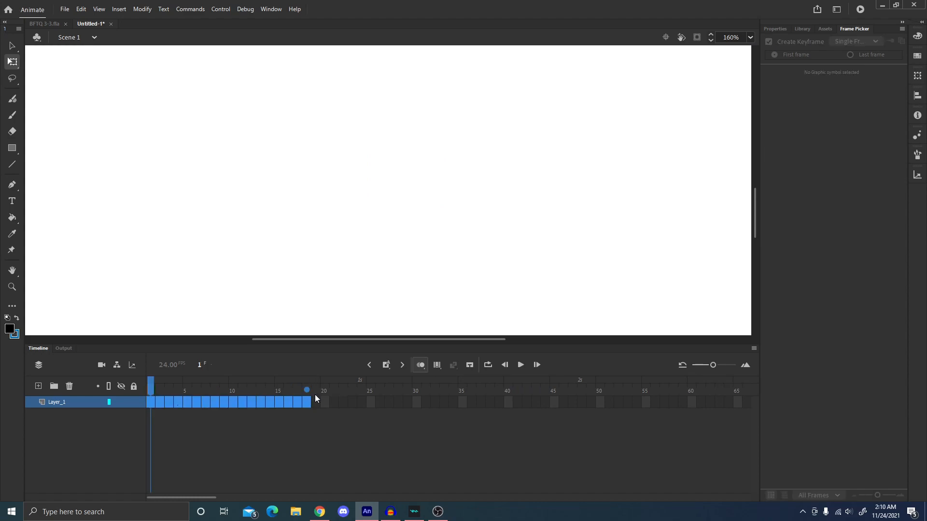
pyautogui.click(125, 11)
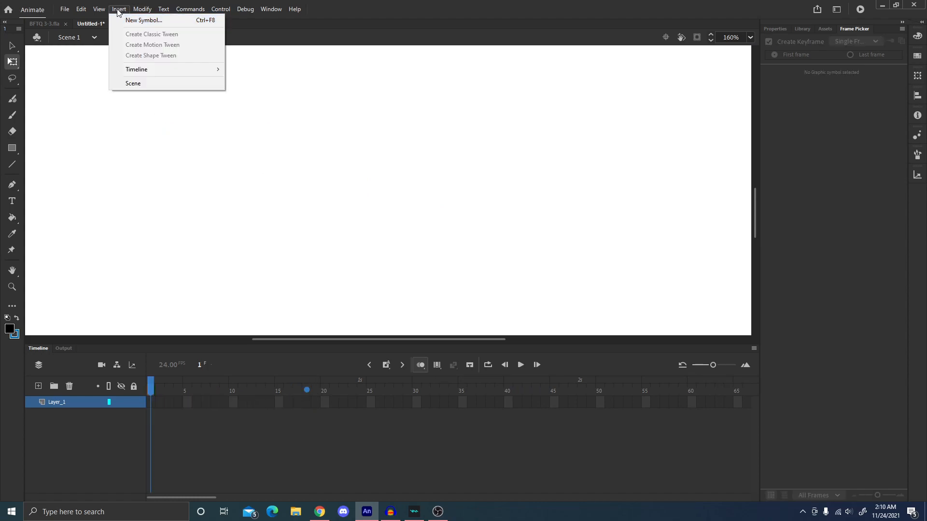
pyautogui.click(123, 21)
pyautogui.write('W')
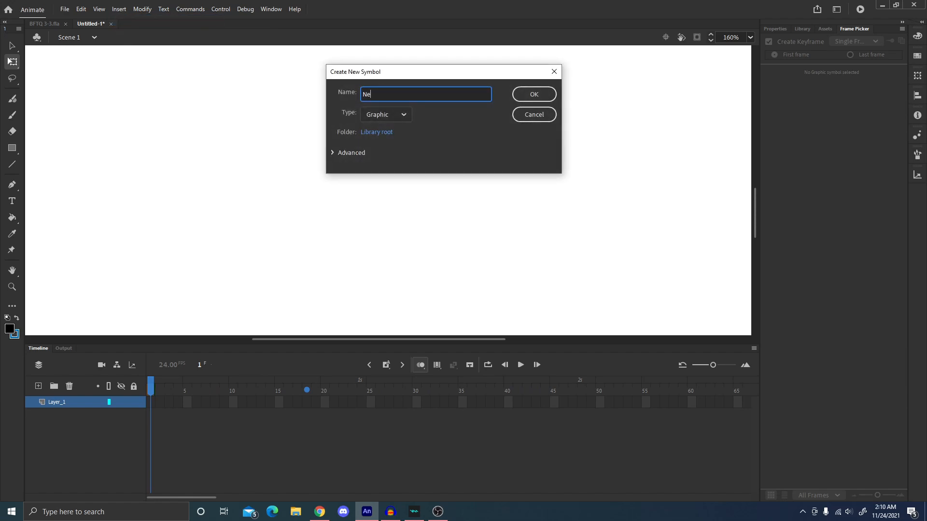
pyautogui.write('ew Walk Cycle')
pyautogui.press('Return')
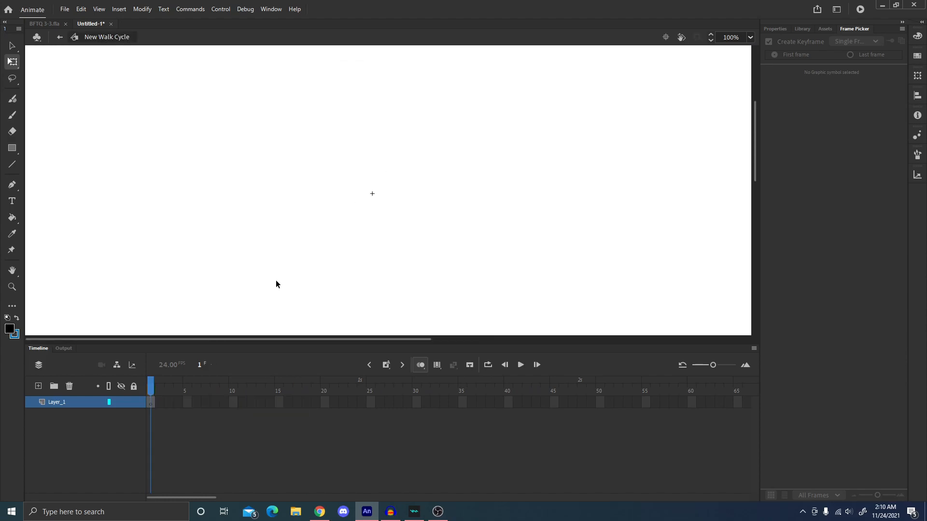
pyautogui.hotkey('ctrl', 'alt', 'v')
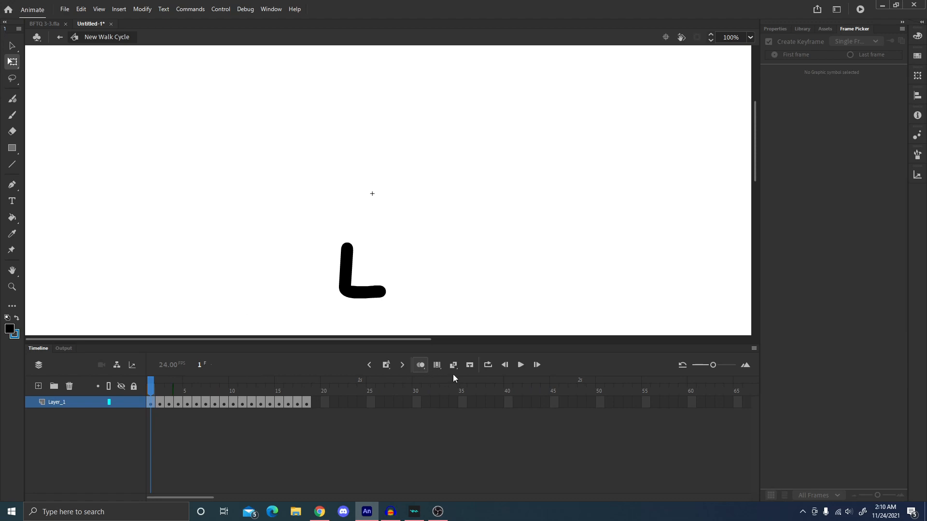
# Edit frames 1 to 18 together and move the leg on all of them up to the symbol's registration point
pyautogui.click(438, 368)
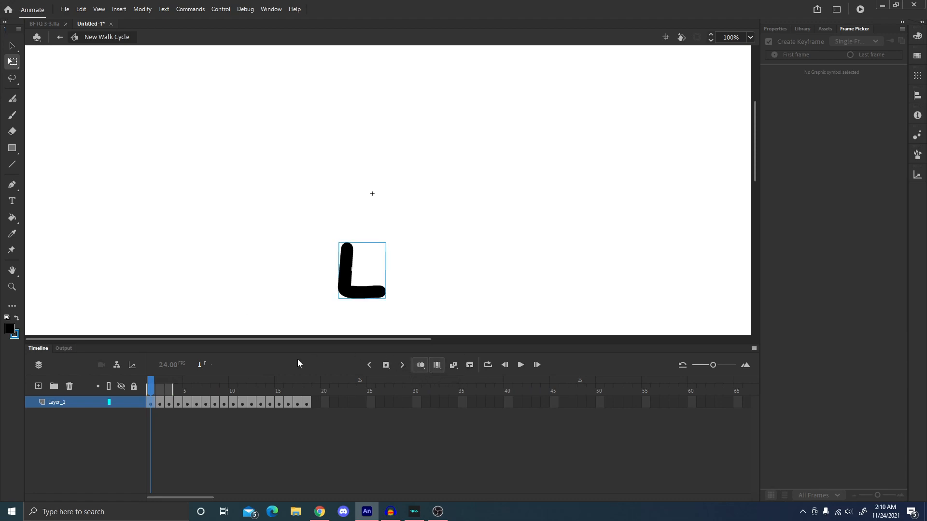
pyautogui.moveTo(168, 394); pyautogui.dragTo(310, 392)
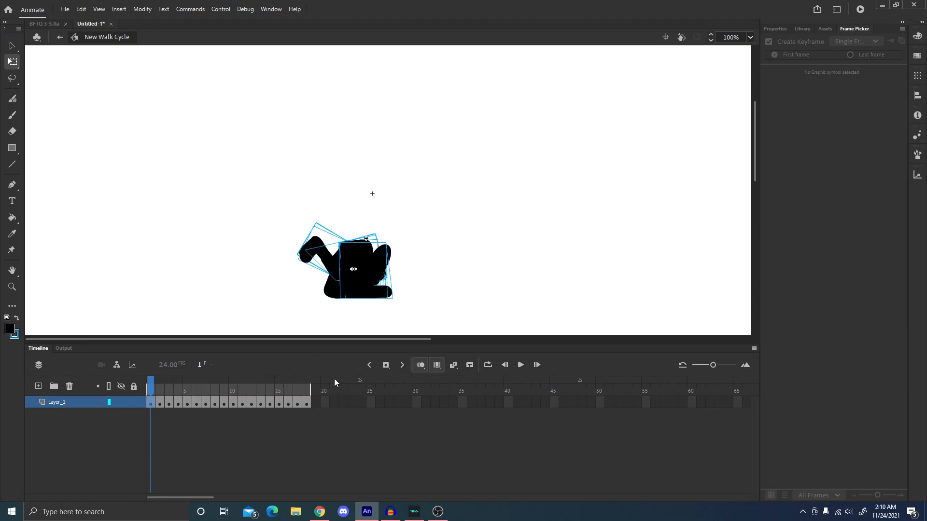
pyautogui.click(462, 207)
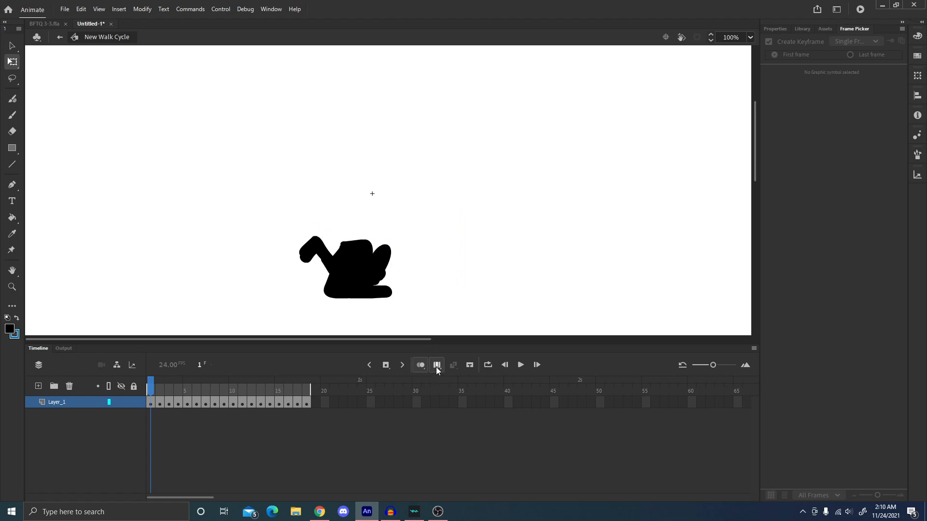
pyautogui.moveTo(226, 175); pyautogui.dragTo(500, 335)
pyautogui.moveTo(370, 270); pyautogui.dragTo(400, 219)
pyautogui.click(493, 284)
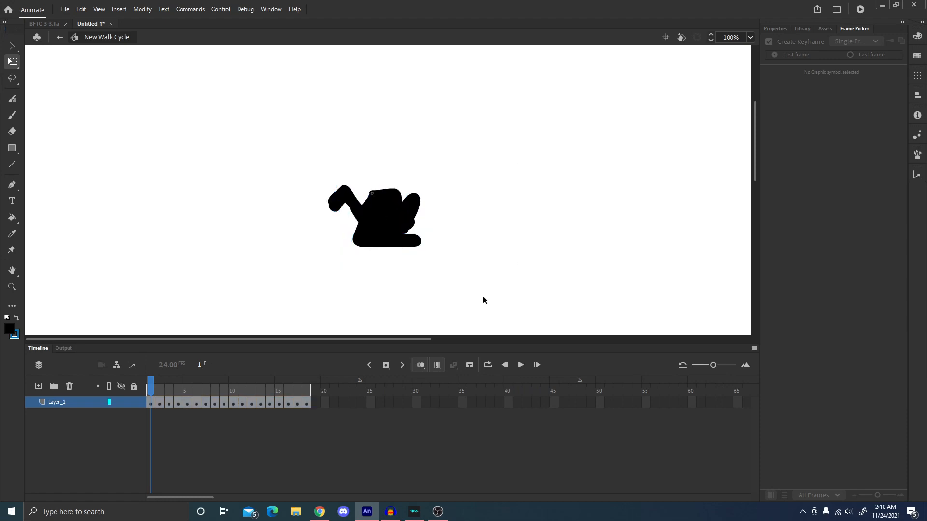
# Turn off onion skinning and nudge the leg on all 18 frames so its upper end sits on the registration point
pyautogui.click(431, 365)
pyautogui.click(423, 365)
pyautogui.click(425, 364)
pyautogui.click(436, 364)
pyautogui.moveTo(274, 126); pyautogui.dragTo(497, 335)
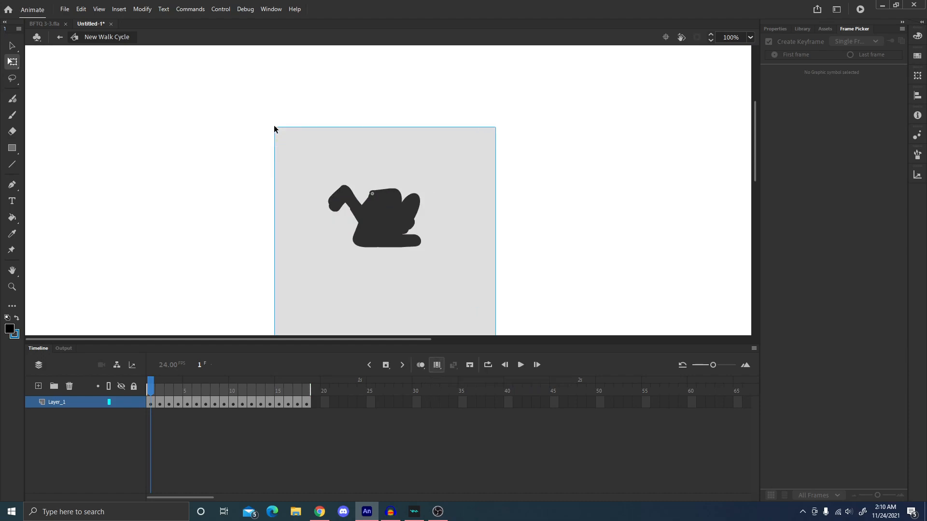
pyautogui.moveTo(407, 234); pyautogui.dragTo(405, 232)
pyautogui.moveTo(509, 208); pyautogui.dragTo(484, 282)
pyautogui.click(442, 365)
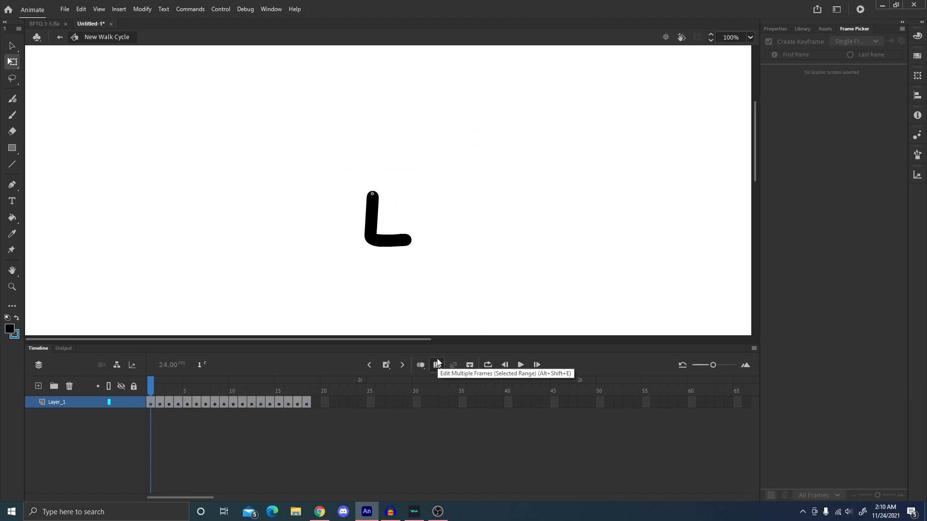
# Recheck the leg's alignment across all 18 frames, turn off multiple-frame editing and play the cycle from inside New Walk Cycle
pyautogui.click(437, 366)
pyautogui.moveTo(256, 140); pyautogui.dragTo(536, 334)
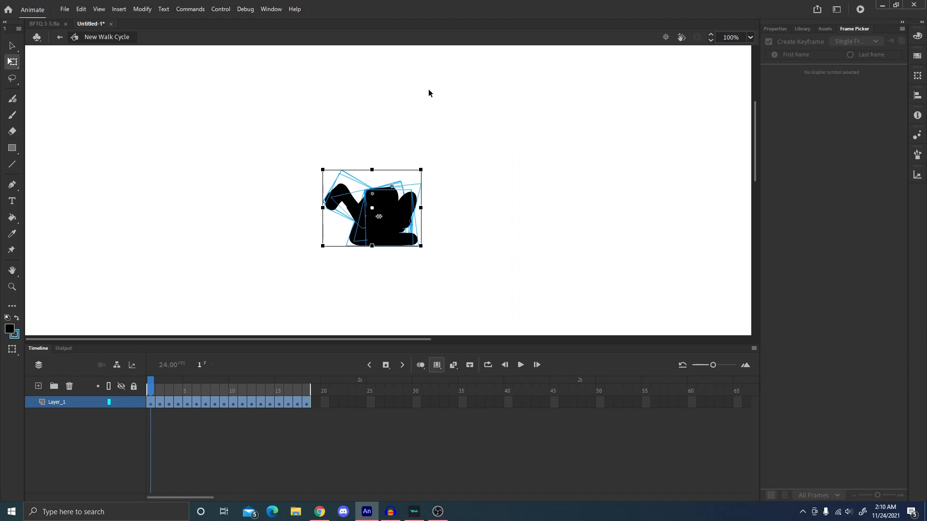
pyautogui.click(413, 93)
pyautogui.click(437, 364)
pyautogui.press('Return')
pyautogui.click(151, 389)
# In Scene 1, extend the empty layer to frame 17 and place New Walk Cycle from the library near the stage centre
pyautogui.click(60, 36)
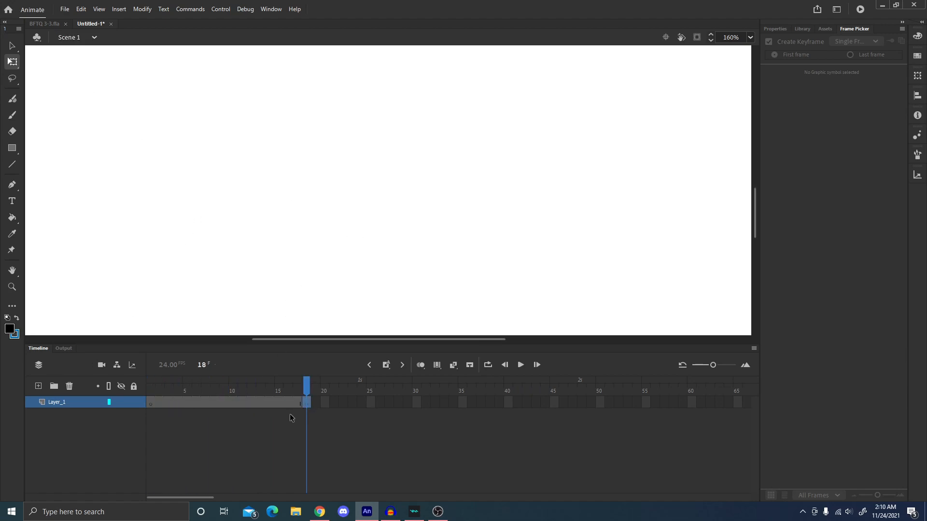
pyautogui.press(',')
pyautogui.click(150, 406)
pyautogui.click(809, 29)
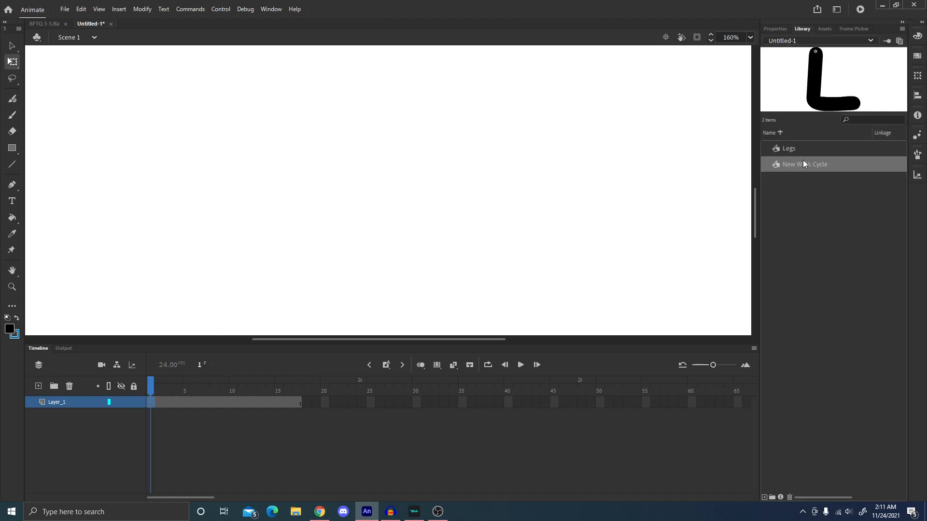
pyautogui.moveTo(810, 161); pyautogui.dragTo(376, 249)
pyautogui.moveTo(484, 203); pyautogui.dragTo(484, 204)
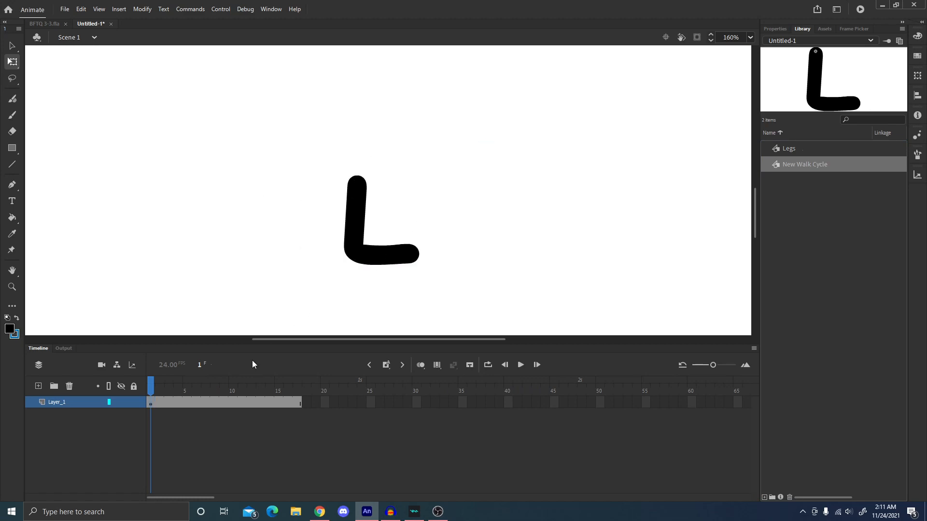
# Play the New Walk Cycle instance in Scene 1 on a loop to check its motion
pyautogui.press('Return')
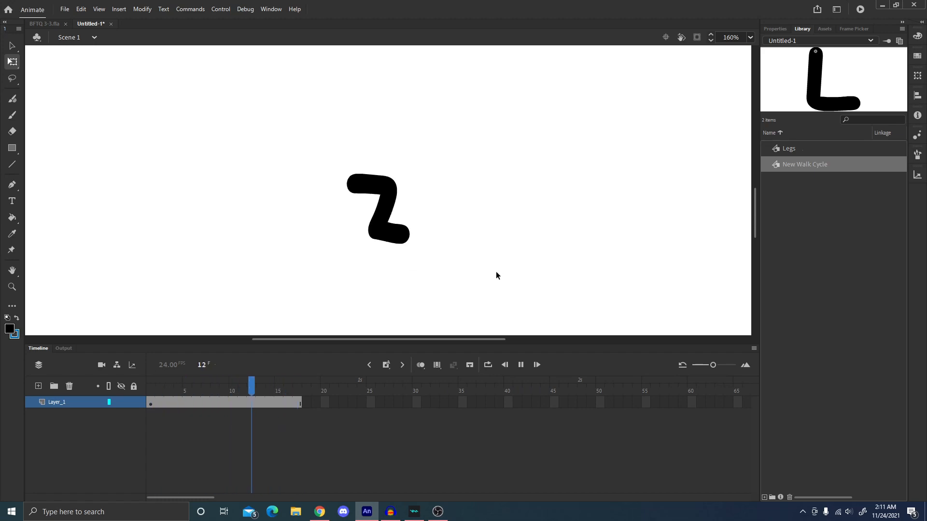
pyautogui.click(490, 365)
pyautogui.press('Return')
pyautogui.press('Return')
pyautogui.click(488, 364)
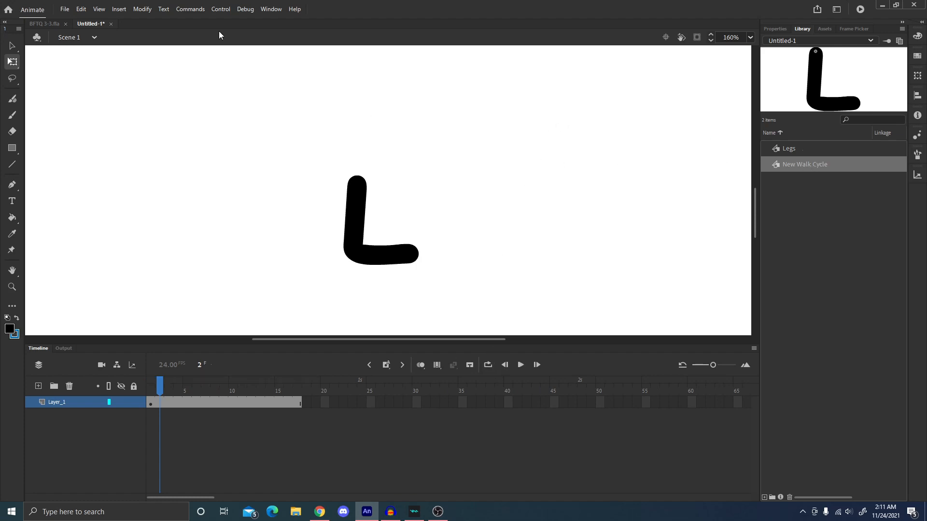
# Create a new graphic symbol named Two Legs Walking
pyautogui.click(142, 9)
pyautogui.moveTo(119, 9)
pyautogui.click(143, 20)
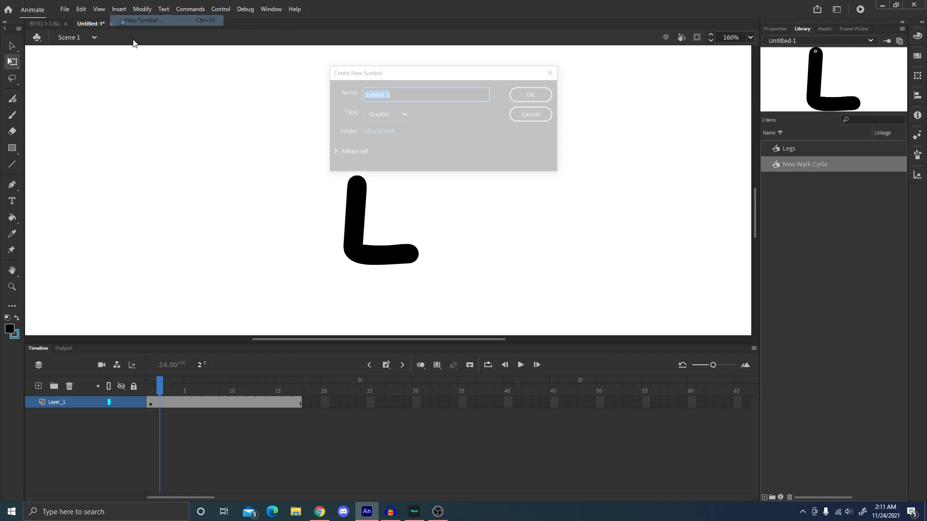
pyautogui.write('Two Legs Walking')
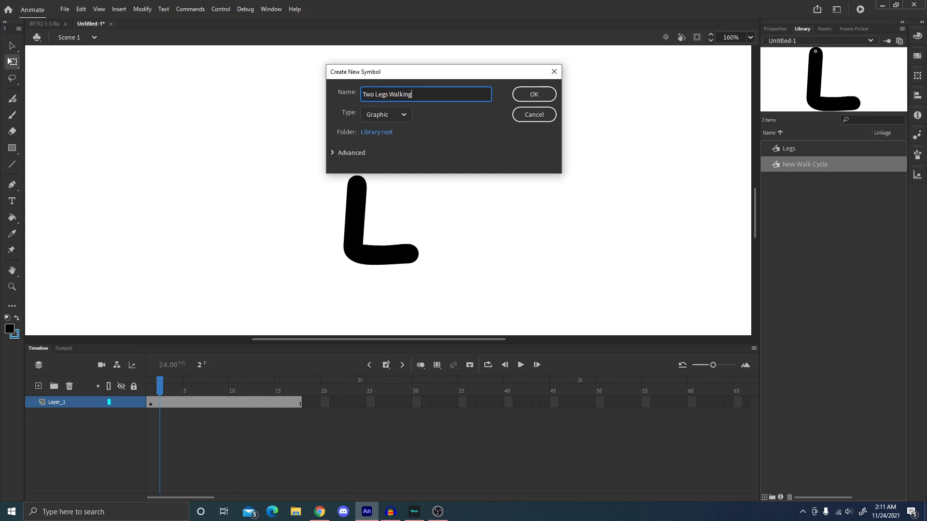
pyautogui.press('Return')
# Place two instances of New Walk Cycle side by side around the registration point in Two Legs Walking
pyautogui.moveTo(804, 167); pyautogui.dragTo(367, 237)
pyautogui.moveTo(298, 254); pyautogui.dragTo(355, 251)
pyautogui.moveTo(828, 171); pyautogui.dragTo(333, 250)
pyautogui.moveTo(508, 211); pyautogui.dragTo(521, 181)
pyautogui.moveTo(372, 238); pyautogui.dragTo(370, 239)
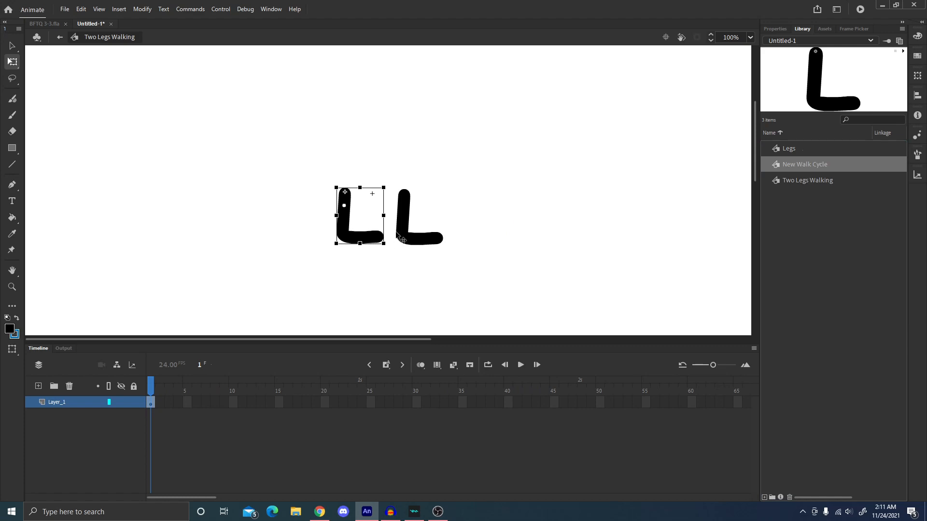
# Deselect the legs and extend the Two Legs Walking layer to frame 19
pyautogui.click(853, 29)
pyautogui.click(580, 179)
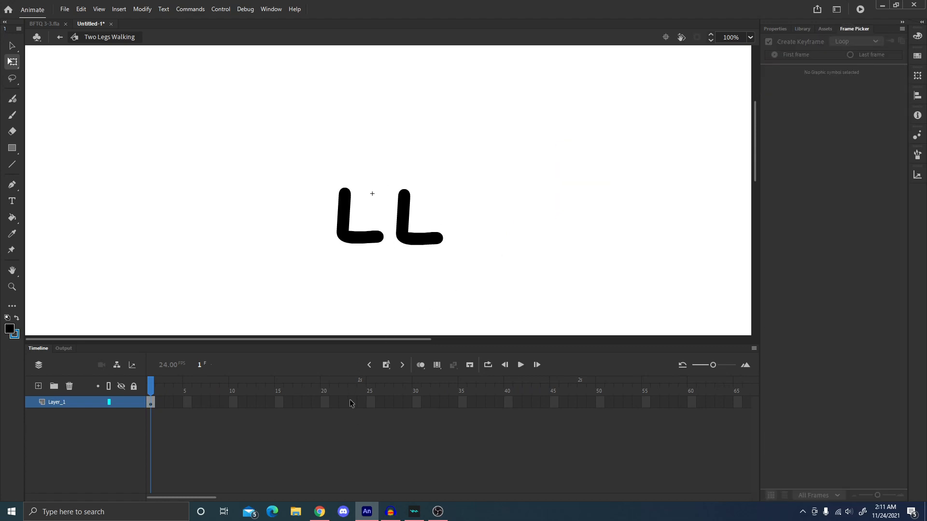
pyautogui.press('F5')
pyautogui.moveTo(276, 381)
pyautogui.mouseDown()
pyautogui.moveTo(186, 384)
pyautogui.moveTo(285, 386)
pyautogui.mouseUp()
# Play the two-leg animation and remove frame 19 so the layer ends at frame 18
pyautogui.press('Return')
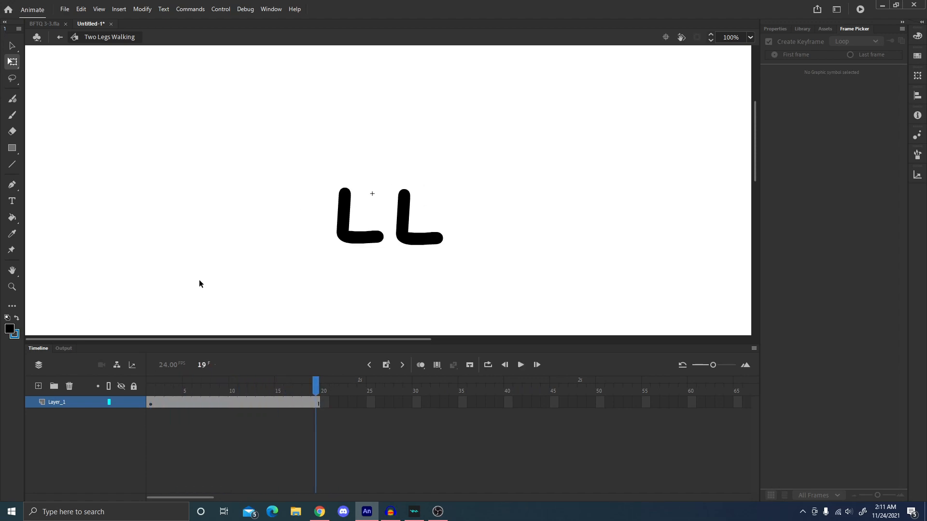
pyautogui.press('Return')
pyautogui.click(315, 402)
pyautogui.press(',')
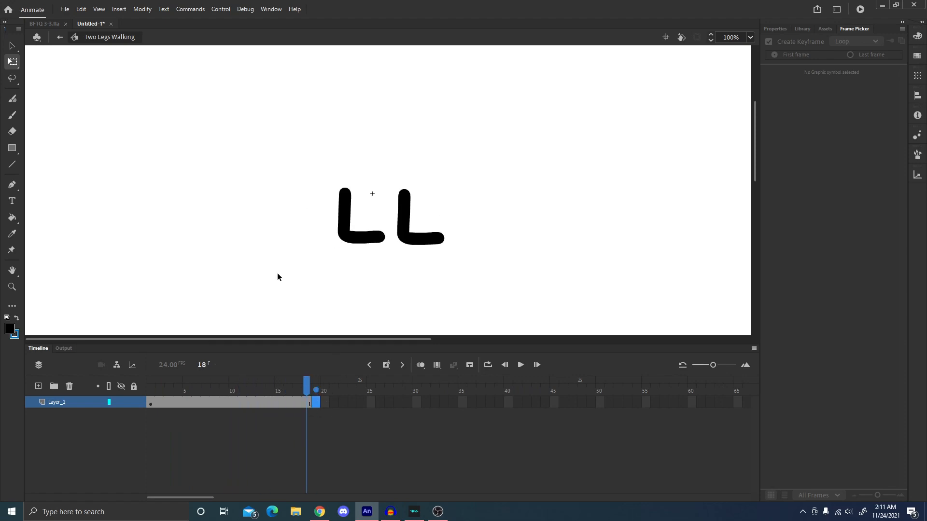
# Check the New Walk Cycle symbol's frame length and compare it with the Two Legs Walking layer
pyautogui.click(776, 28)
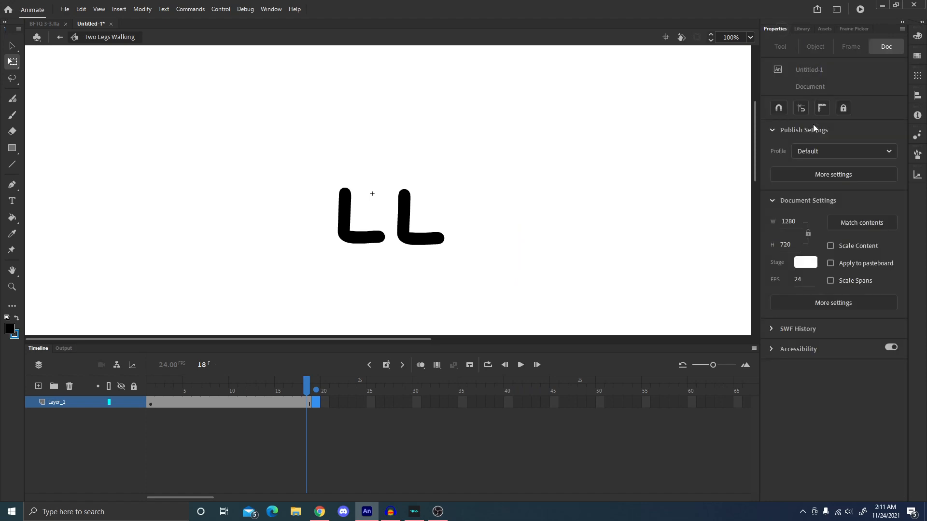
pyautogui.click(803, 29)
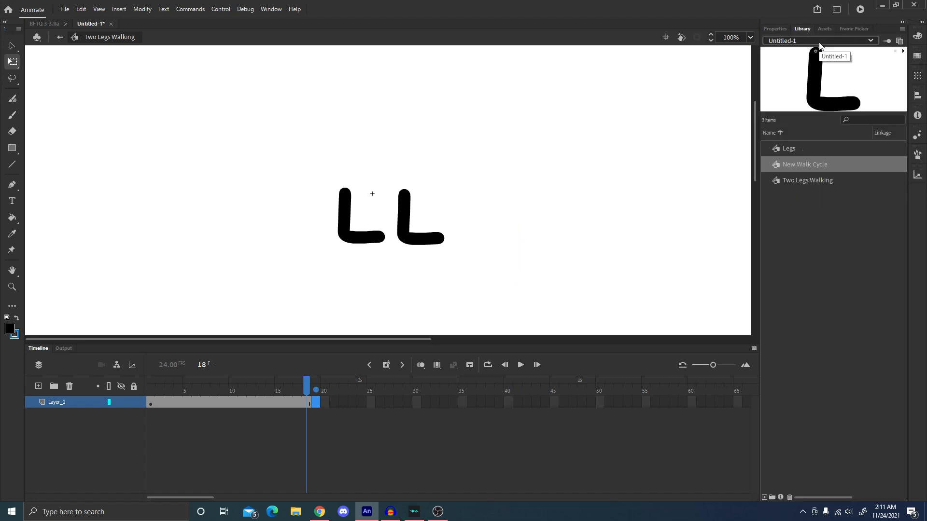
pyautogui.doubleClick(773, 166)
pyautogui.click(306, 389)
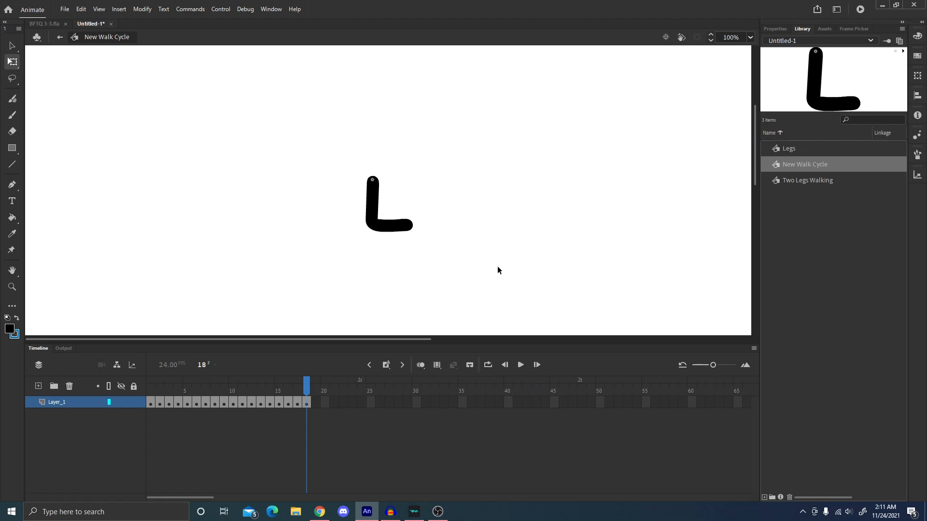
pyautogui.click(774, 181)
pyautogui.doubleClick(774, 181)
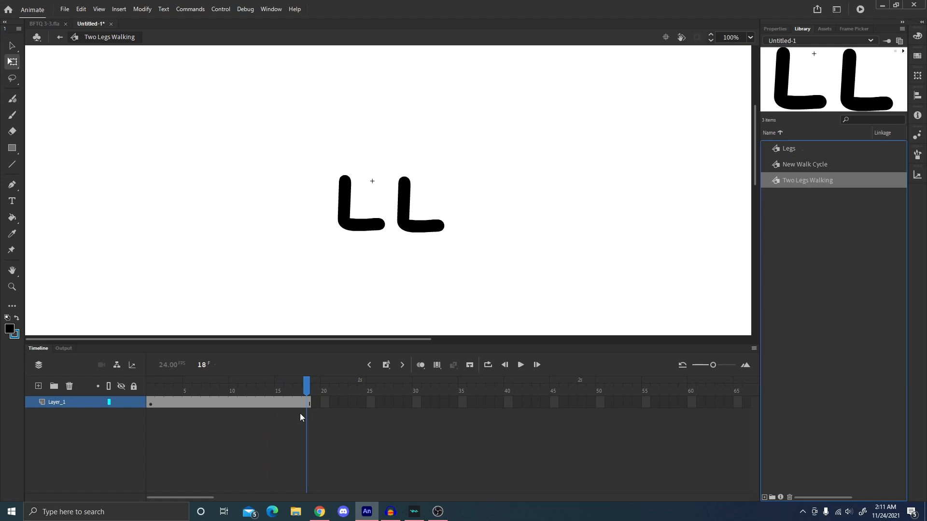
pyautogui.click(304, 405)
pyautogui.moveTo(305, 390)
pyautogui.mouseDown()
pyautogui.moveTo(298, 390)
pyautogui.moveTo(311, 391)
pyautogui.mouseUp()
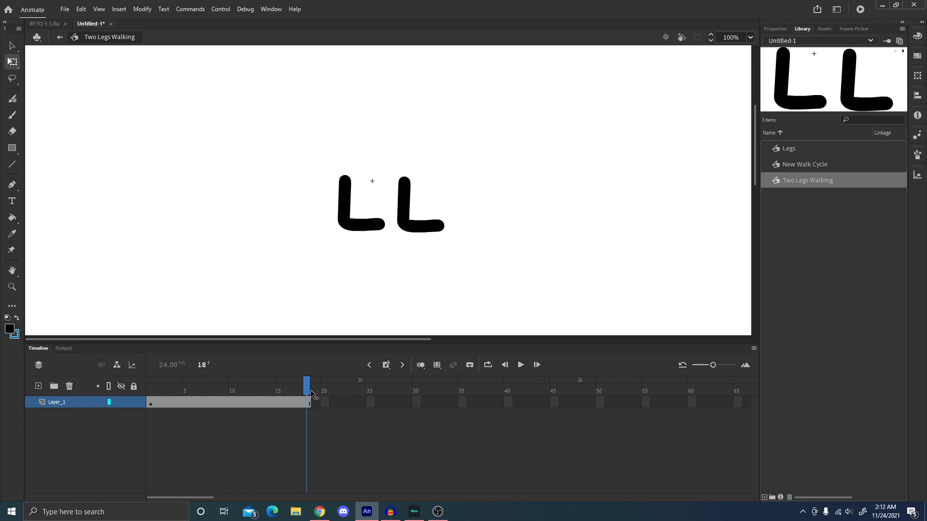
# Set the left leg instance in Two Legs Walking to loop from first frame 9
pyautogui.click(150, 389)
pyautogui.click(288, 389)
pyautogui.click(149, 389)
pyautogui.click(344, 223)
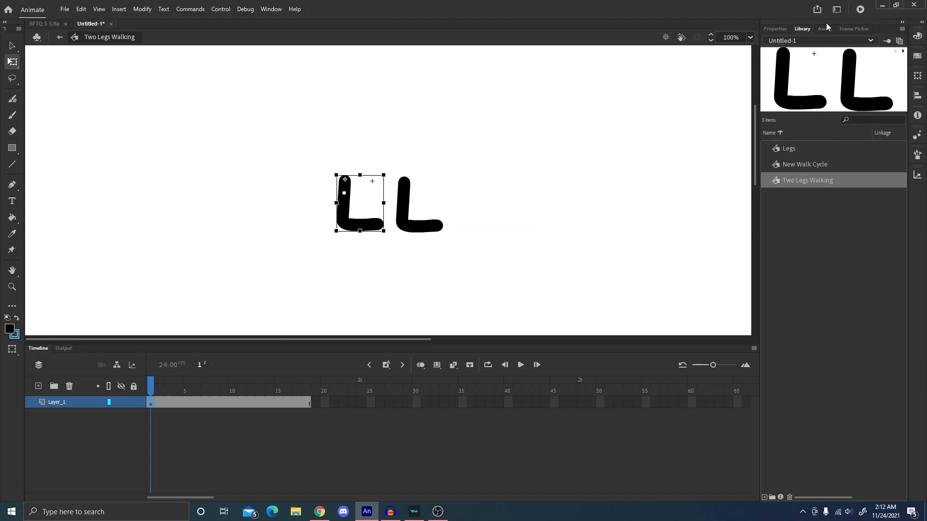
pyautogui.click(865, 29)
pyautogui.scroll(-2, 844, 352)
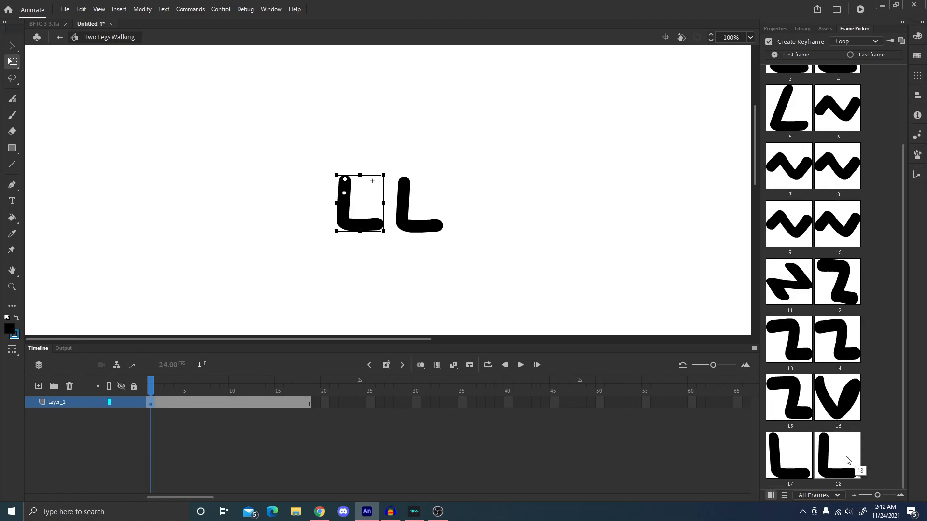
pyautogui.scroll(2, 854, 242)
pyautogui.scroll(-2, 848, 239)
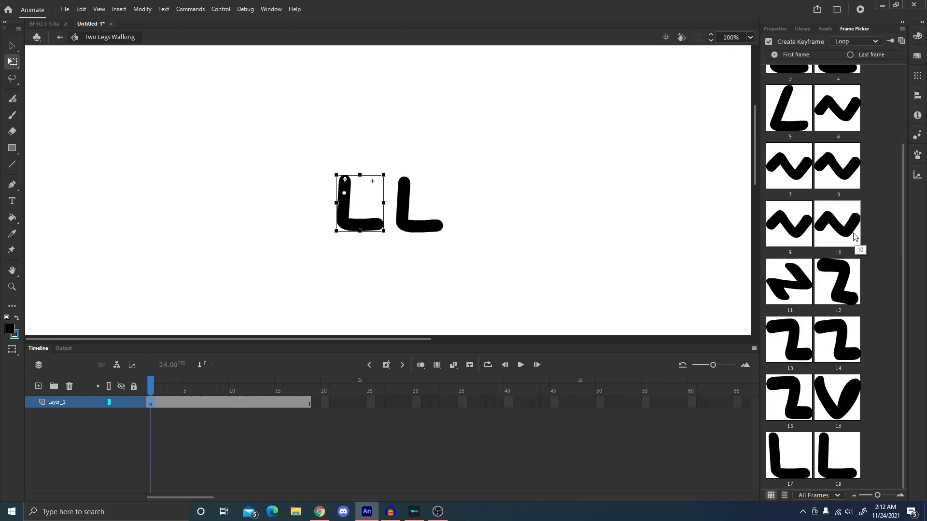
pyautogui.scroll(2, 849, 236)
pyautogui.scroll(-2, 850, 237)
pyautogui.scroll(2, 850, 236)
pyautogui.click(786, 333)
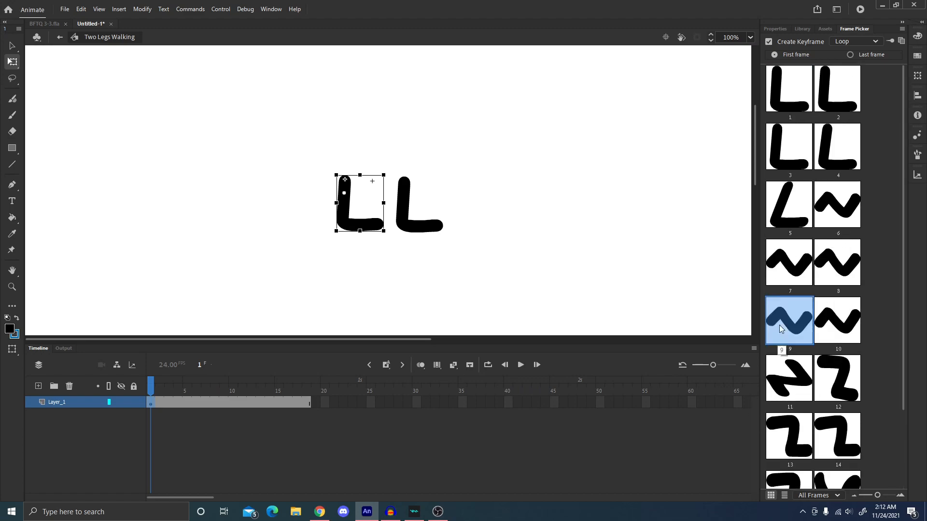
# Preview the offset between the legs and set the left leg's first frame to 11
pyautogui.click(369, 317)
pyautogui.moveTo(150, 387); pyautogui.dragTo(207, 386)
pyautogui.click(151, 401)
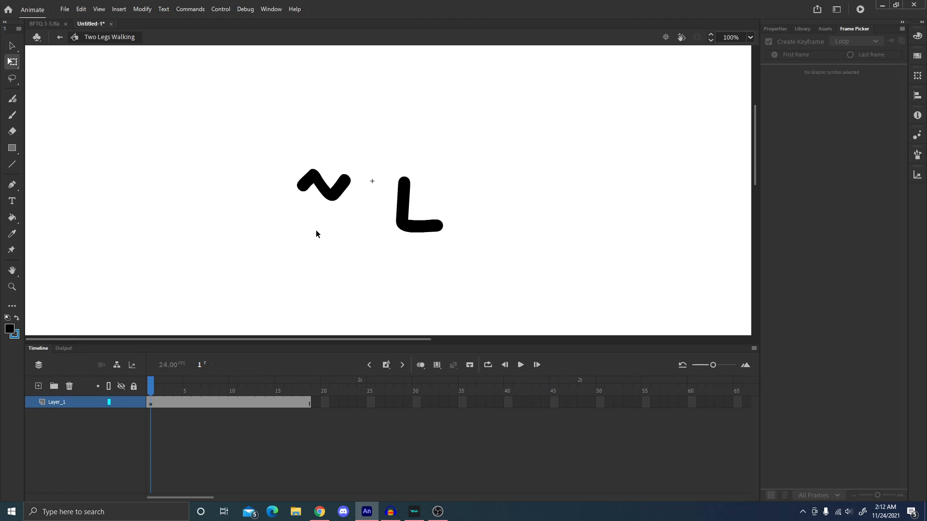
pyautogui.click(339, 187)
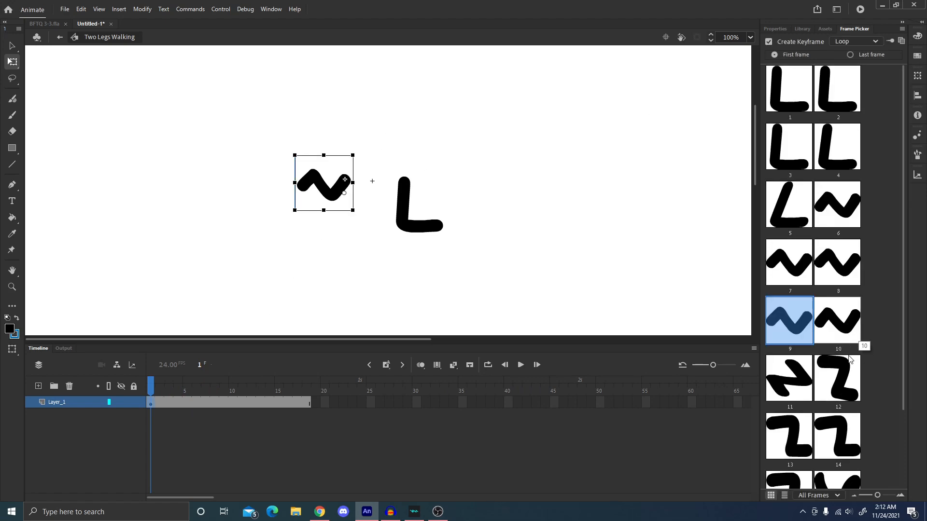
pyautogui.click(770, 396)
# Scrub and loop playback over all 18 frames to review the alternating legs, ending with looping switched off
pyautogui.moveTo(149, 389); pyautogui.dragTo(239, 386)
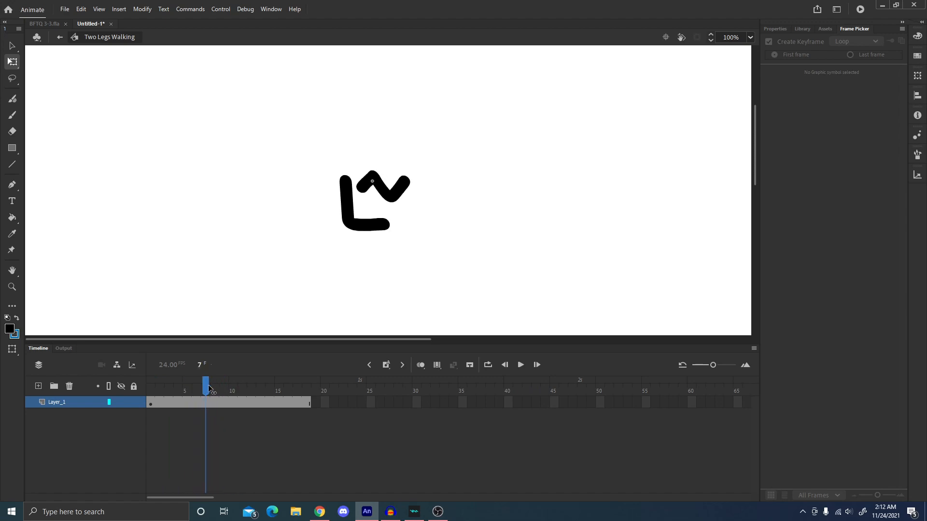
pyautogui.moveTo(295, 400); pyautogui.dragTo(148, 381)
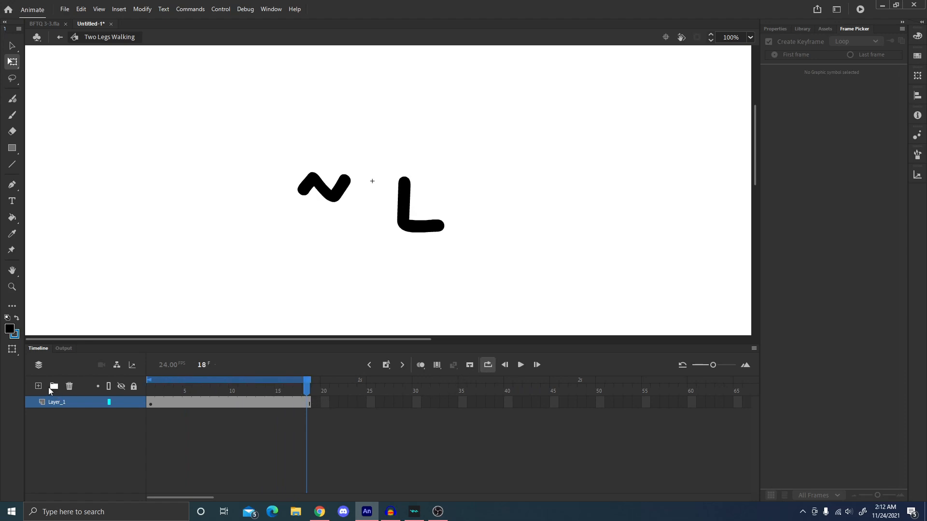
pyautogui.press('Return')
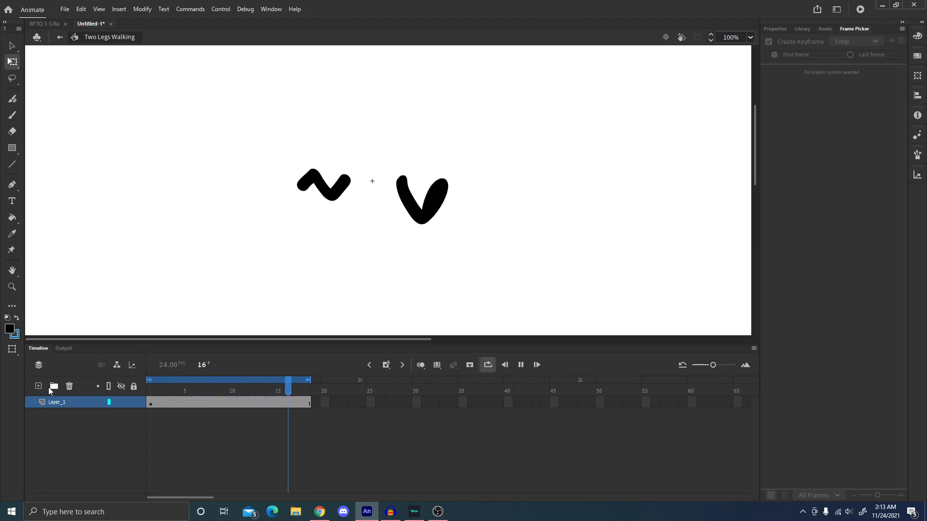
pyautogui.press('Return')
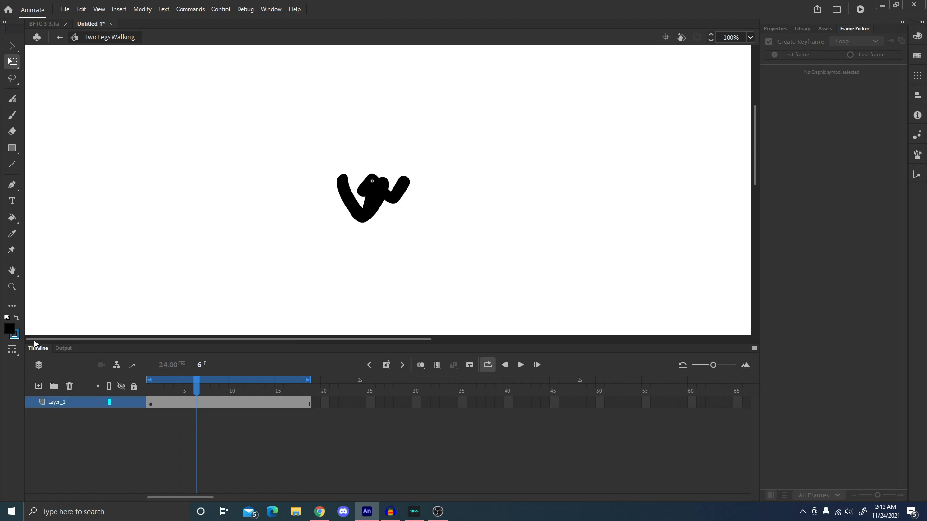
pyautogui.click(488, 366)
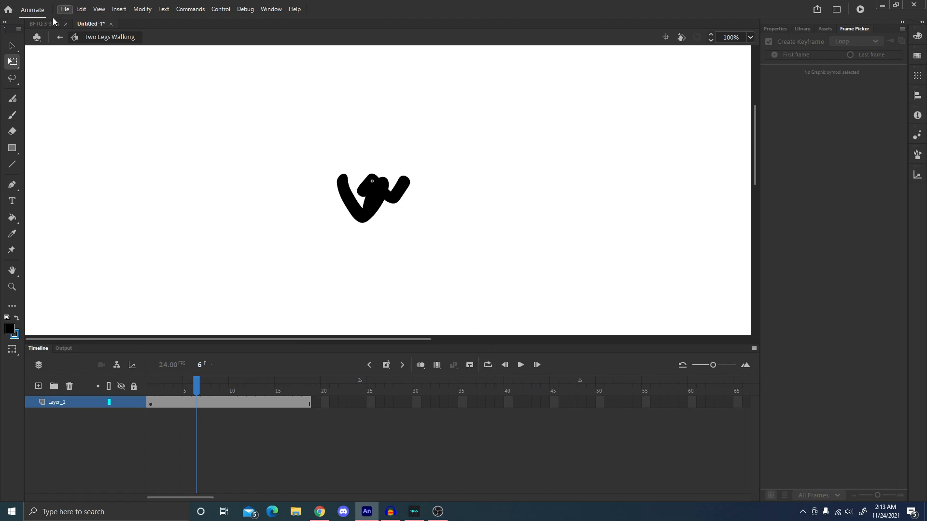
# Return to Scene 1 and remove all the old leg frames from Layer_1
pyautogui.click(59, 37)
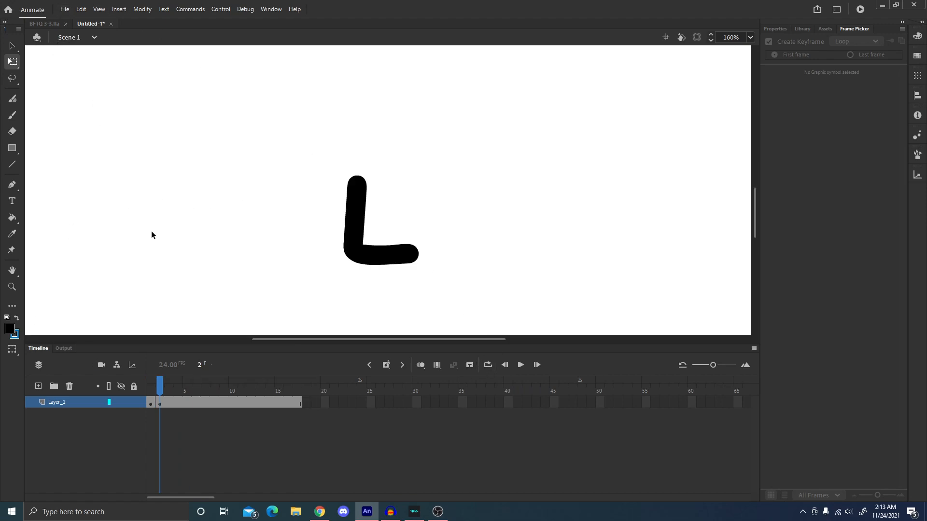
pyautogui.moveTo(301, 401); pyautogui.dragTo(111, 389)
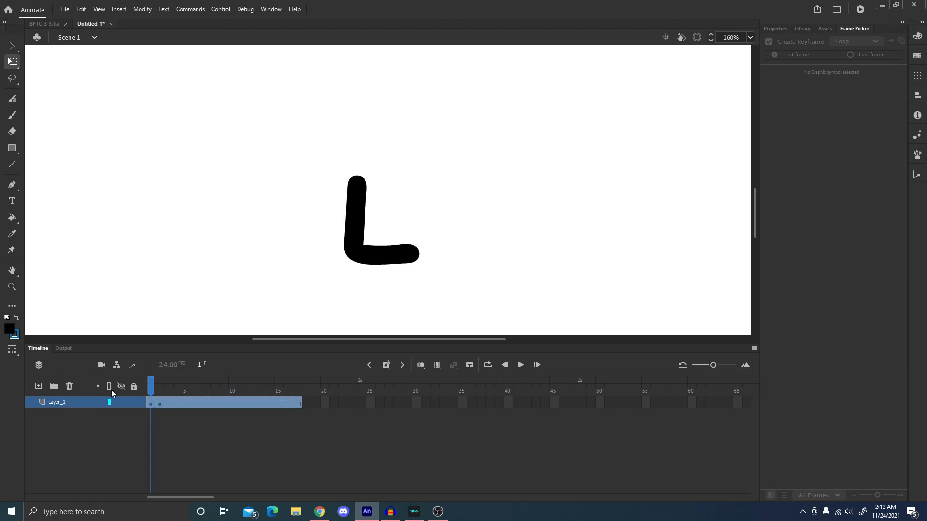
pyautogui.hotkey('shift', 'F5')
pyautogui.click(169, 399)
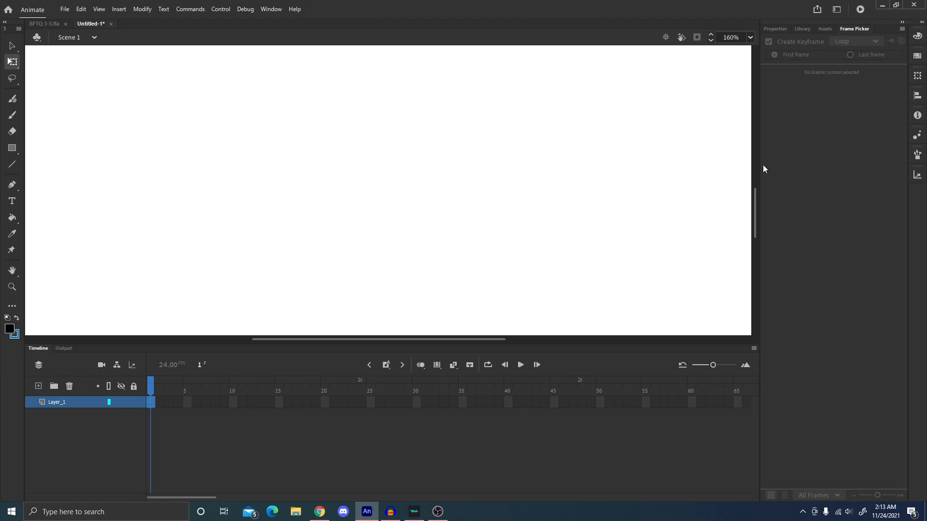
# Place an instance of the Two Legs Walking symbol near the middle of the stage in Scene 1
pyautogui.click(772, 30)
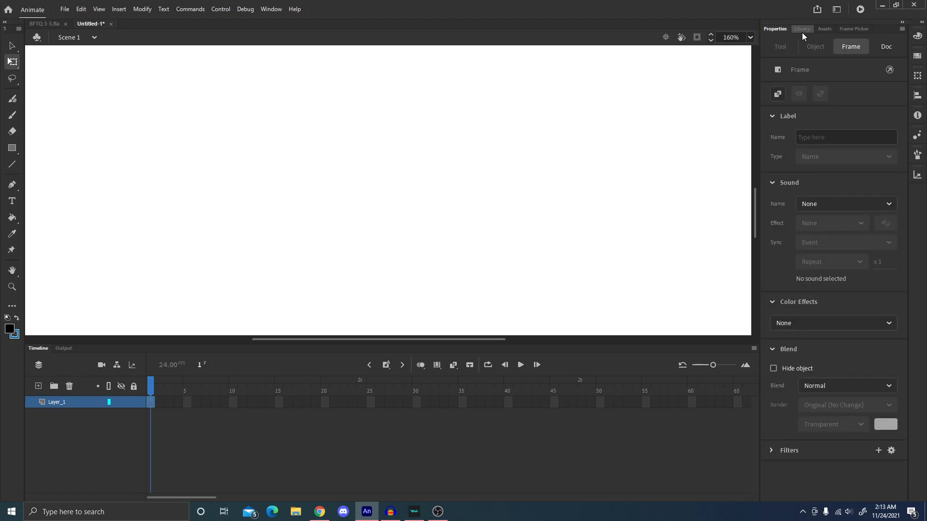
pyautogui.click(801, 30)
pyautogui.click(815, 167)
pyautogui.click(844, 180)
pyautogui.moveTo(334, 227); pyautogui.dragTo(354, 185)
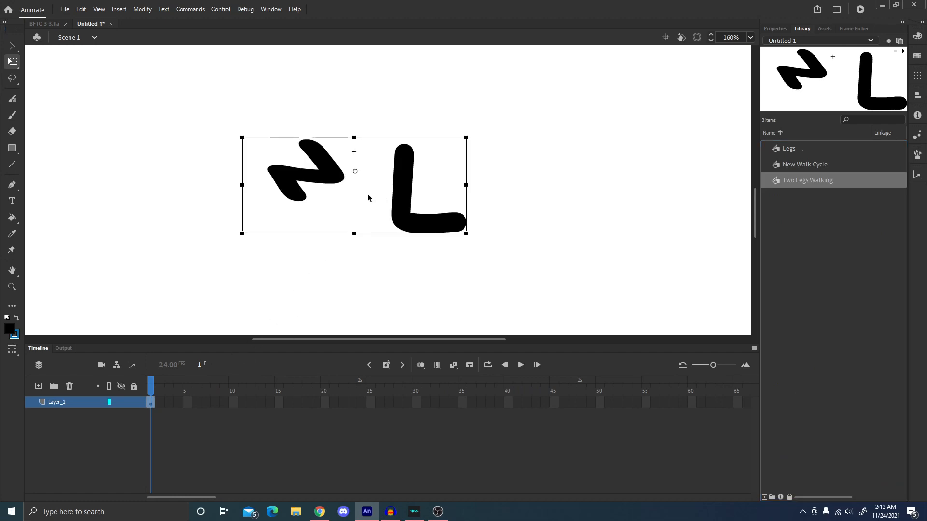
pyautogui.moveTo(398, 214); pyautogui.dragTo(419, 233)
# Extend Layer_1 in Scene 1 to frame 18 and play the two-leg walk in a loop
pyautogui.click(307, 401)
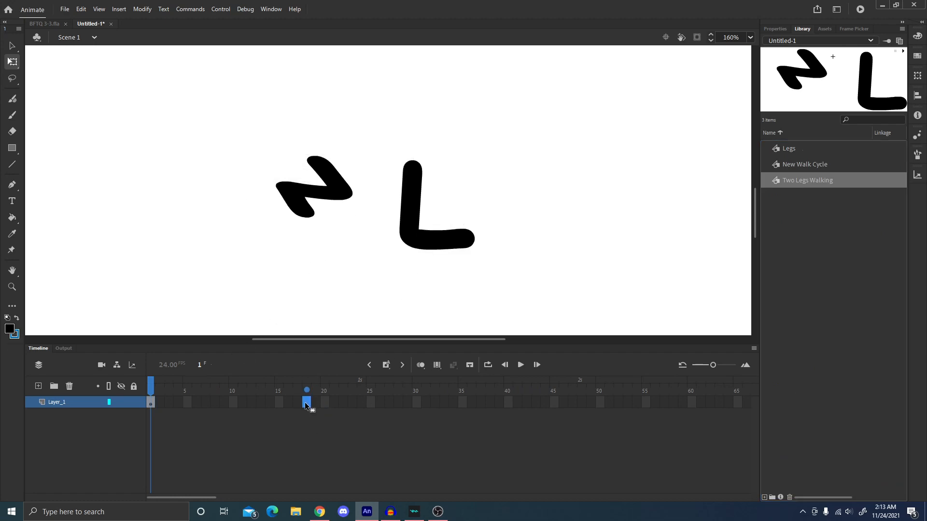
pyautogui.press('F6')
pyautogui.click(487, 365)
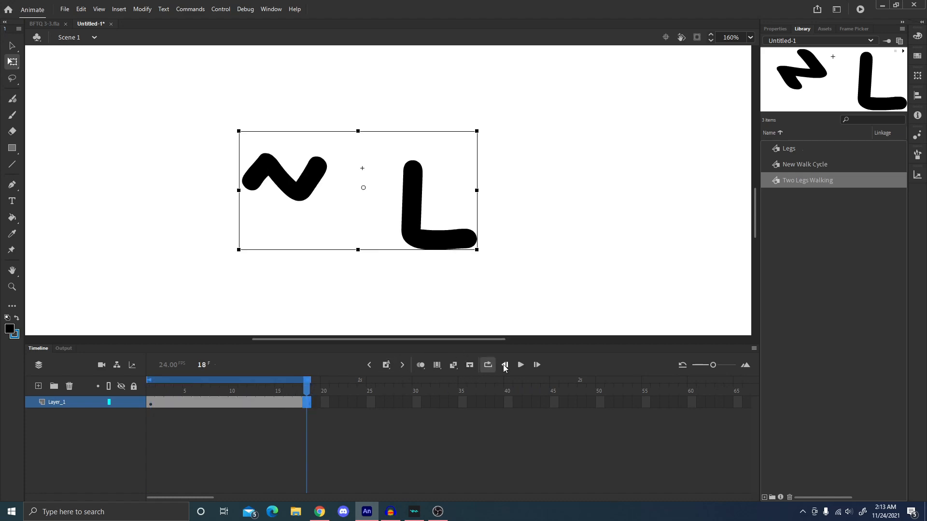
pyautogui.click(521, 365)
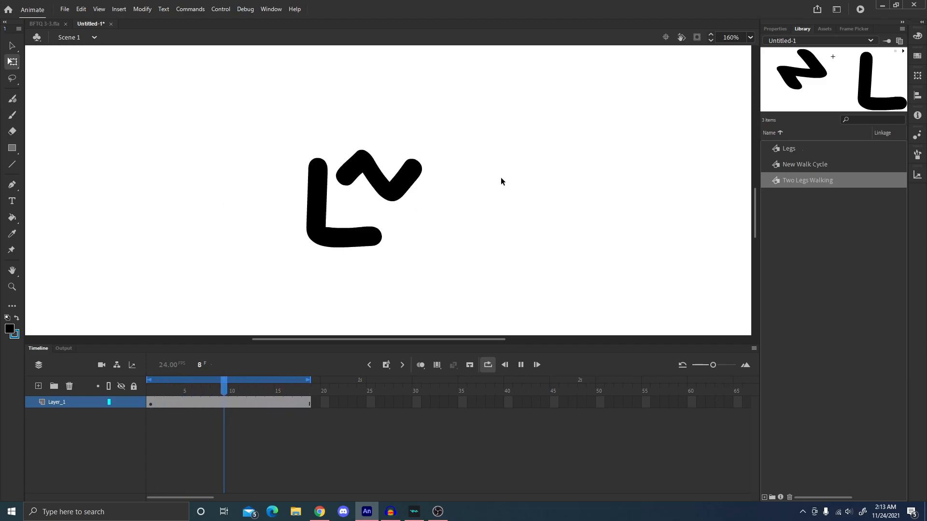
pyautogui.click(521, 365)
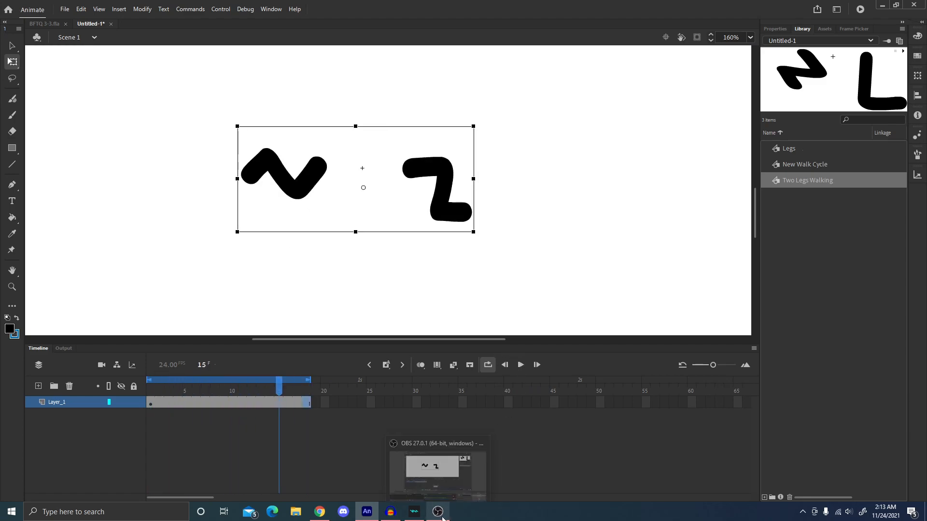